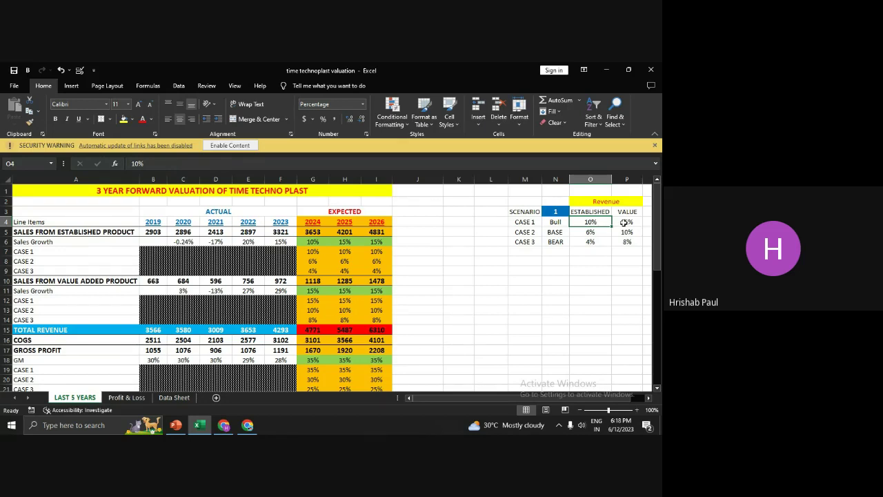
- Review the established and value-added revenue growth assumptions for the Bull, Base and Bear cases in the scenario table
click(623, 221)
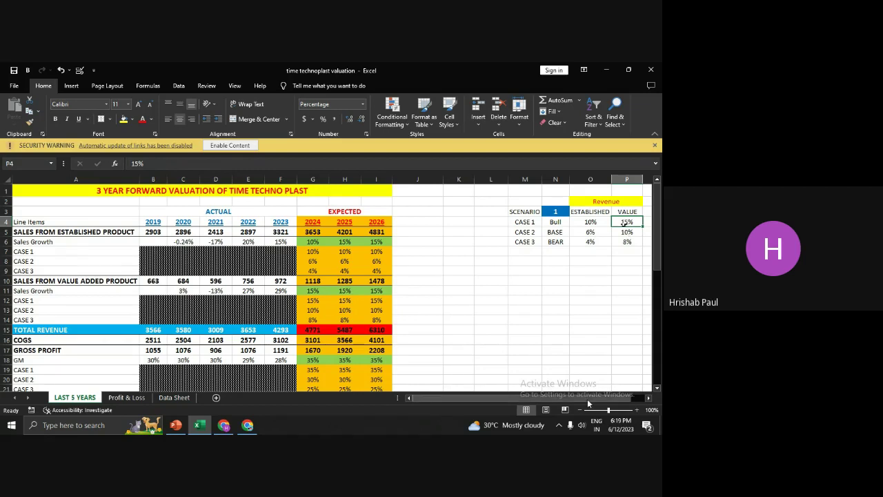
drag(592, 398, 586, 399)
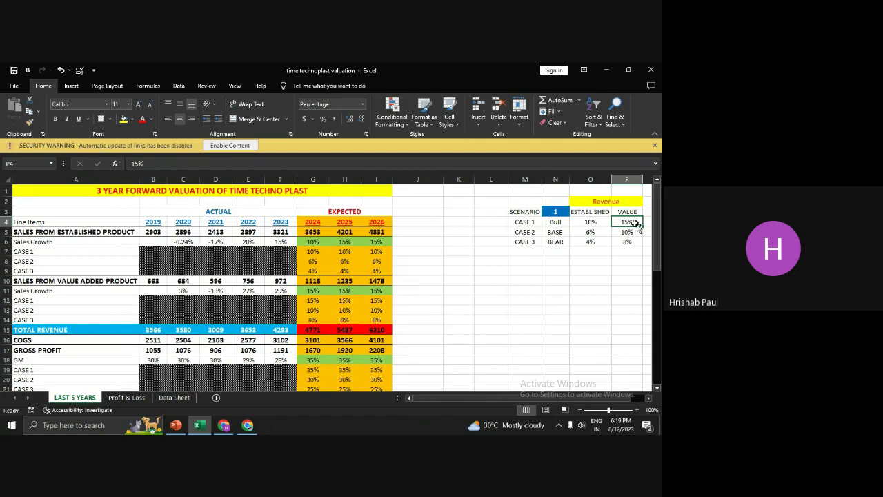
click(592, 233)
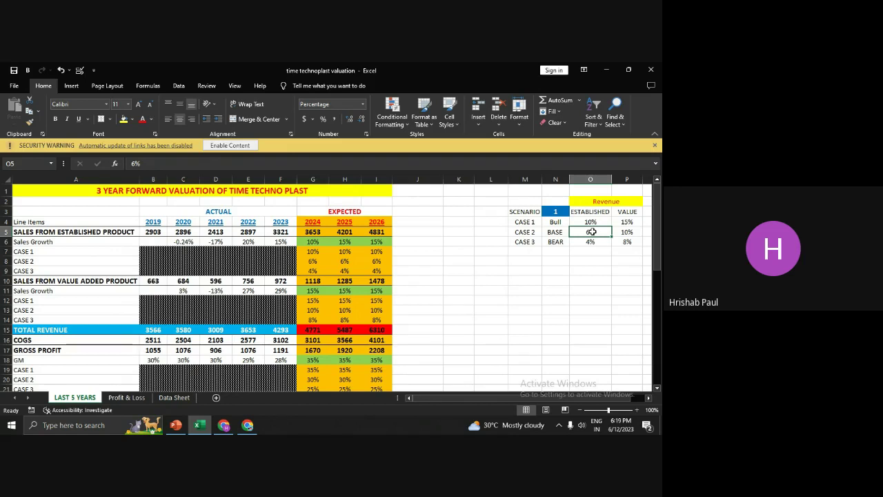
click(627, 233)
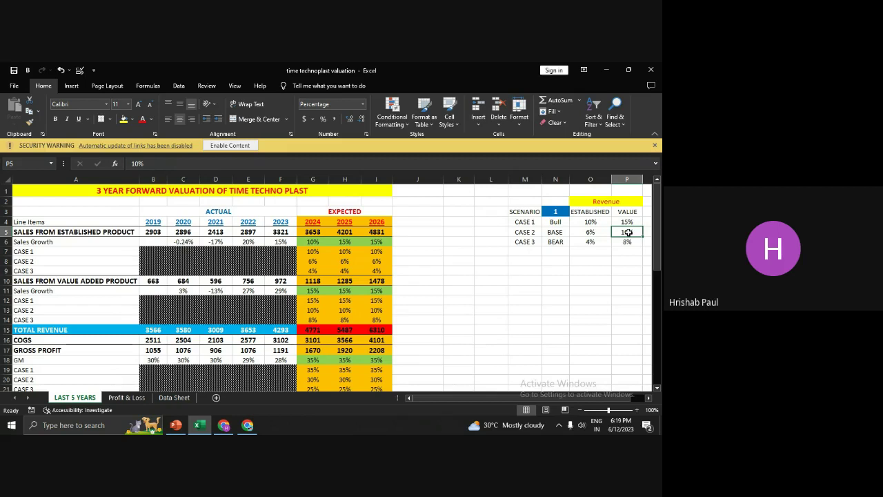
click(596, 242)
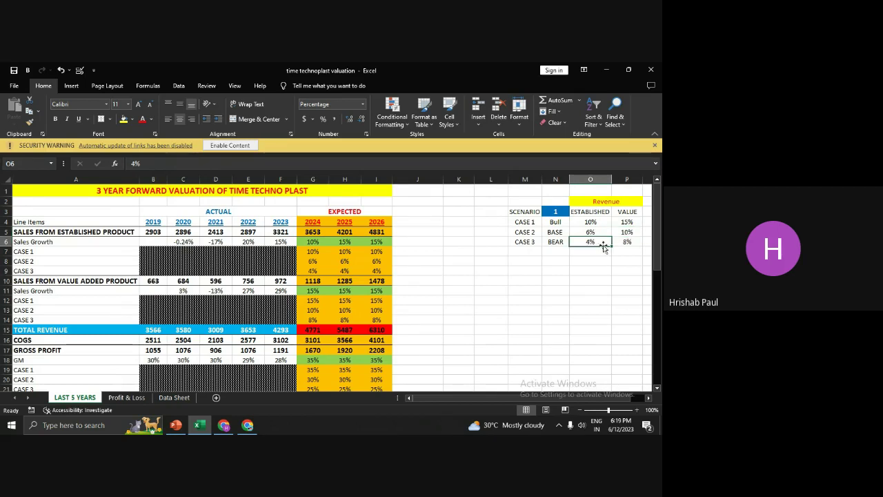
click(624, 241)
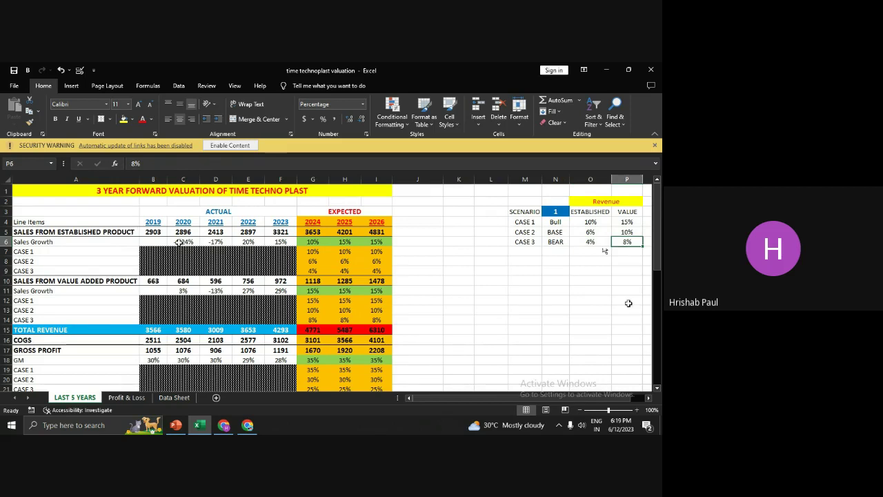
- Inspect the formula behind the expected 2024 total revenue
scroll(158, 283, down, 1)
scroll(158, 284, down, 1)
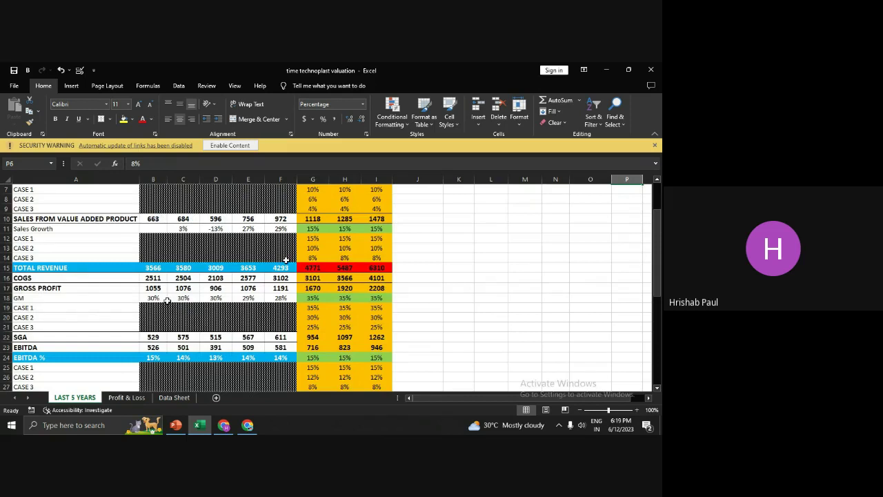
click(308, 267)
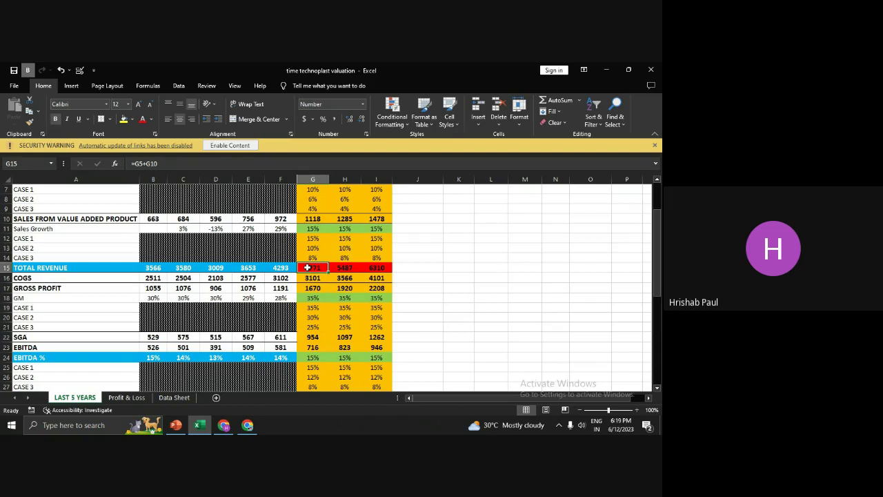
- Examine the GM assumptions for the Bull, Base and Bear cases in the scenario table
scroll(421, 245, up, 2)
scroll(421, 244, right, 1)
click(533, 222)
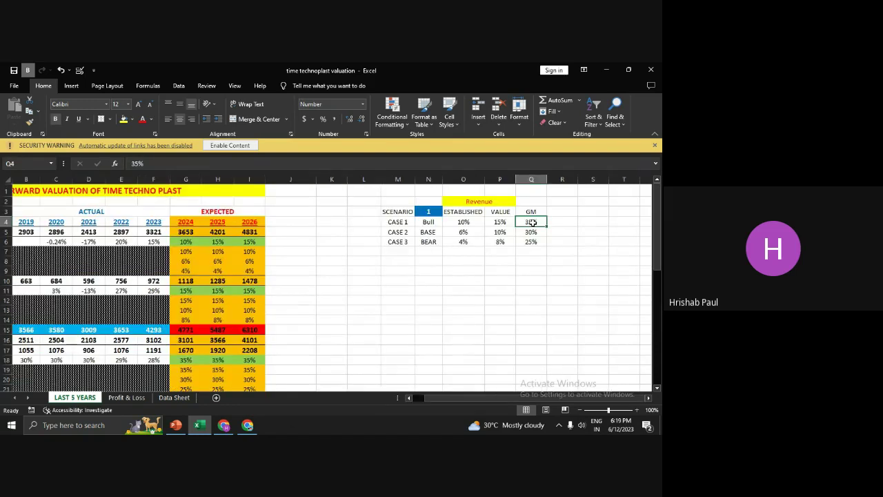
click(537, 243)
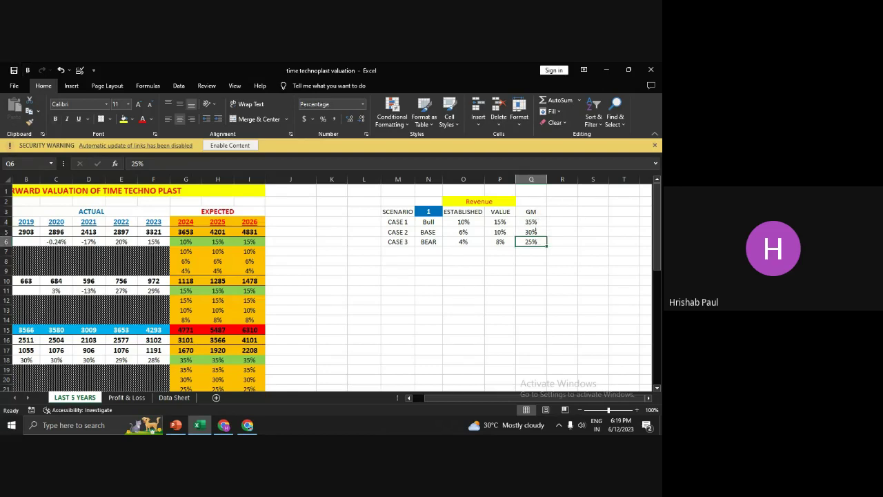
click(538, 232)
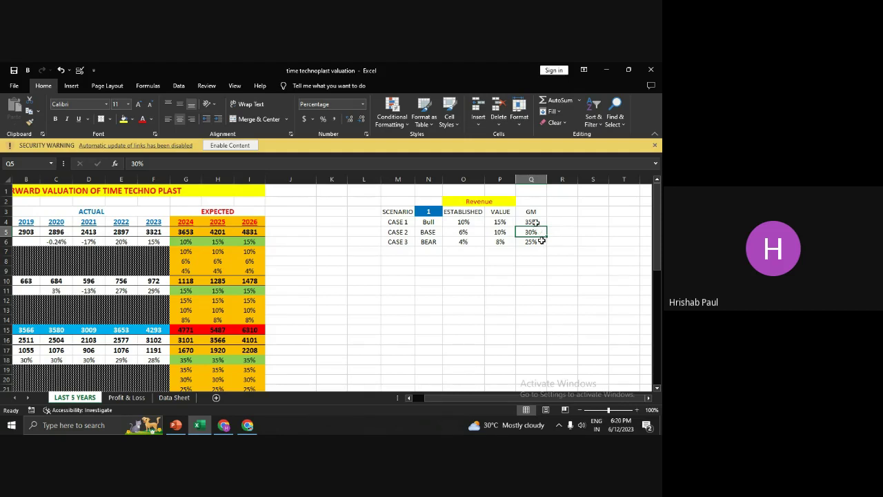
key(Up)
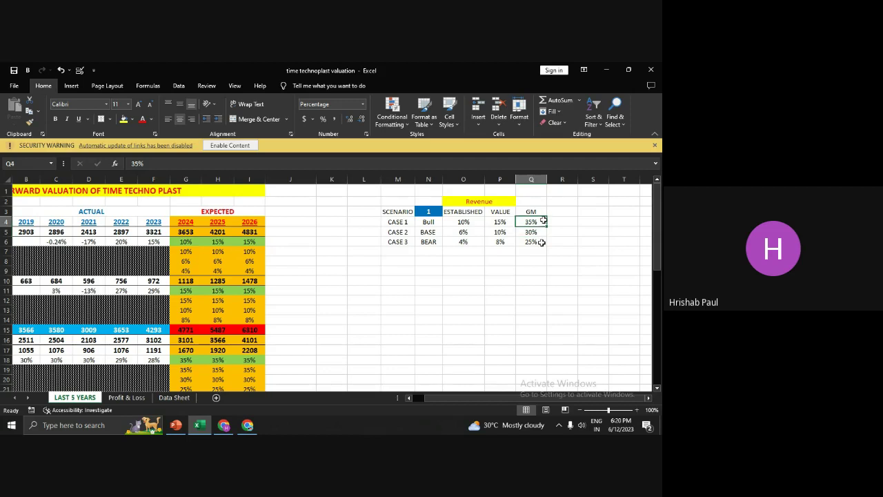
click(537, 232)
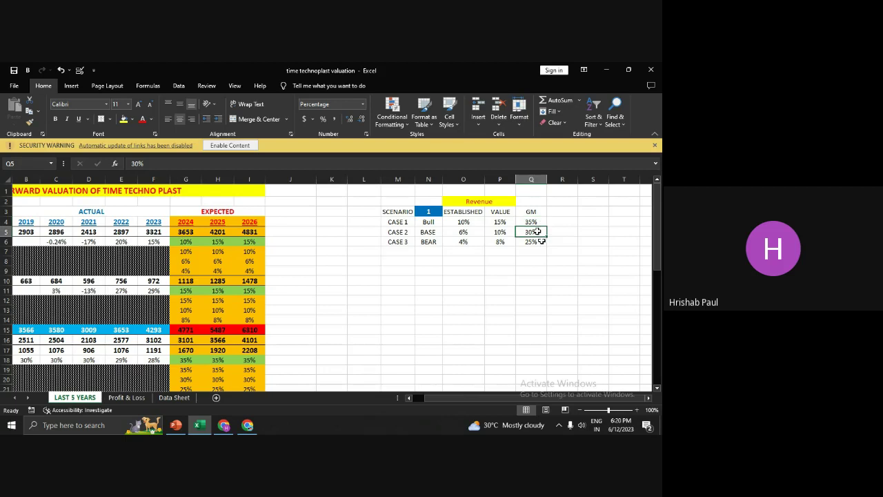
click(537, 242)
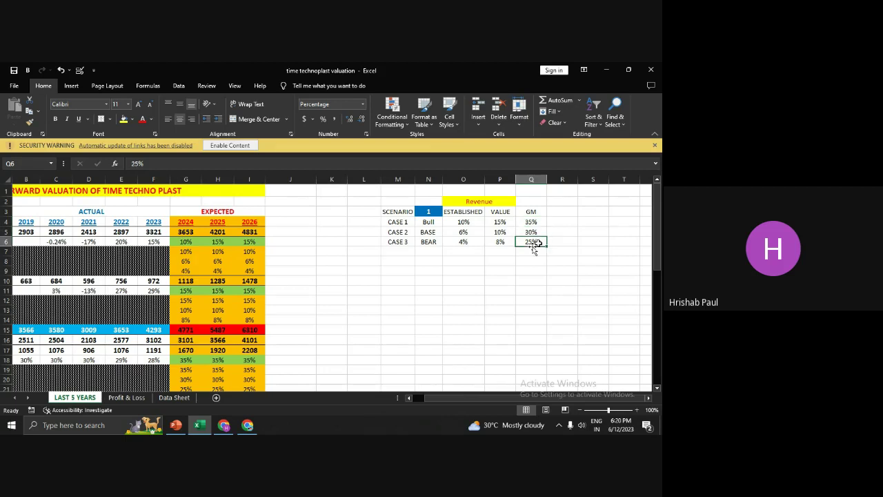
- Examine the 2024 EBITDA % assumptions for Case 1, Case 2 and Case 3
scroll(436, 397, left, 2)
scroll(505, 290, down, 1)
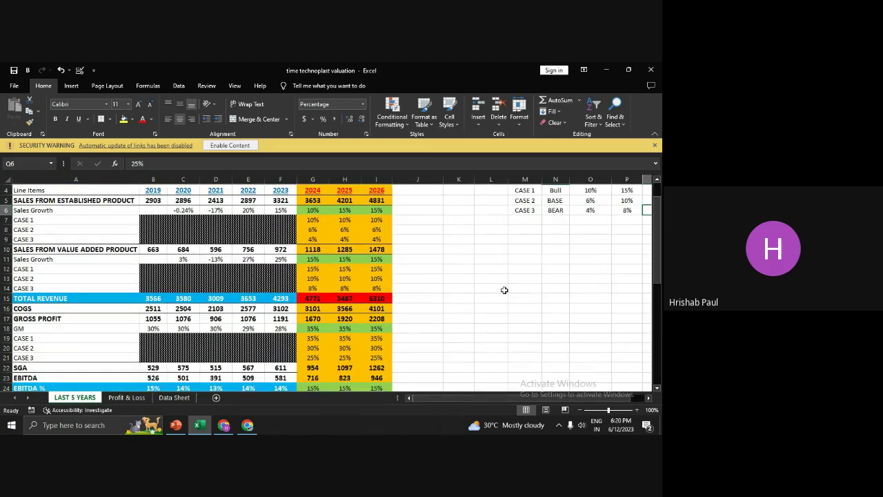
scroll(505, 289, down, 1)
scroll(368, 311, down, 2)
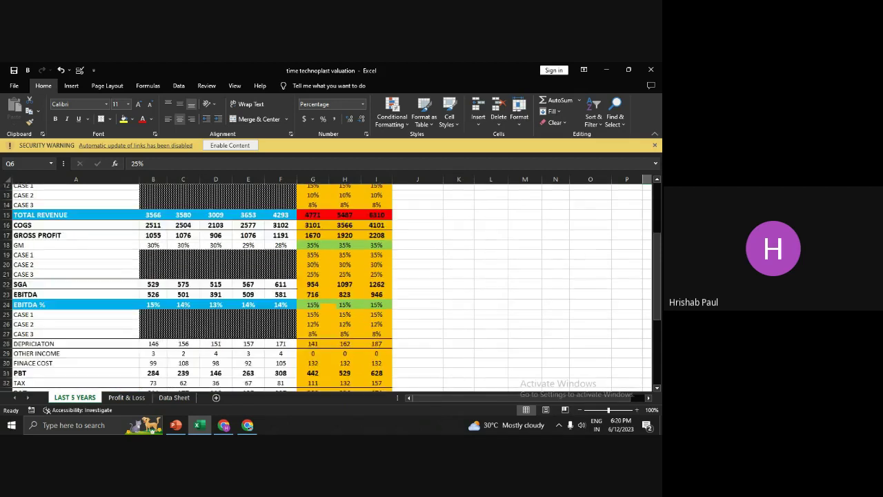
scroll(315, 309, down, 1)
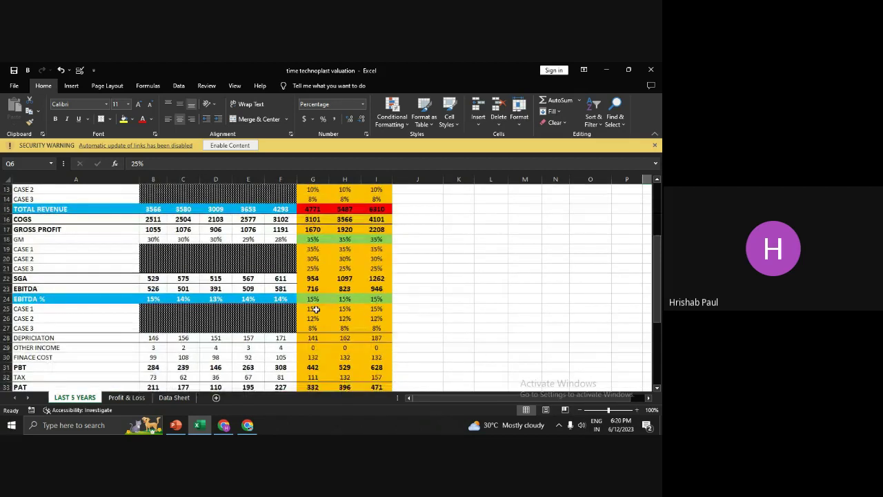
click(315, 310)
click(312, 319)
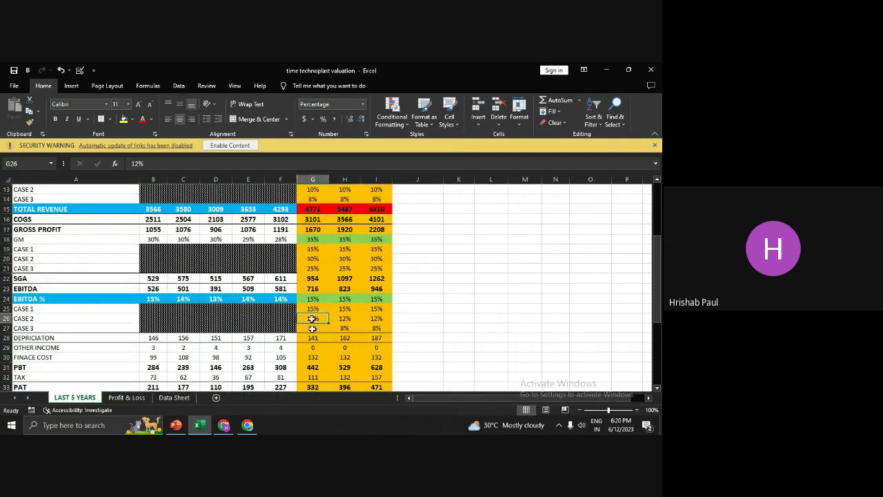
click(314, 310)
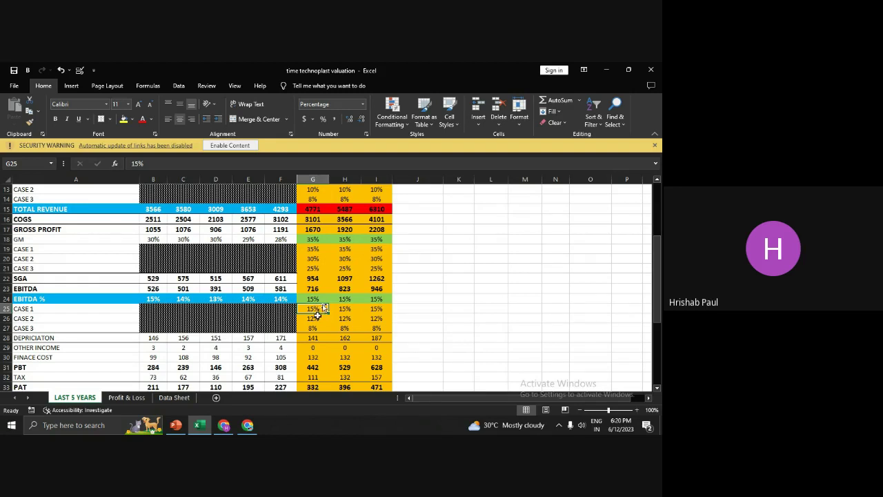
click(315, 319)
click(313, 327)
- Check the expected 2024 other income and finance cost entries
scroll(313, 327, down, 1)
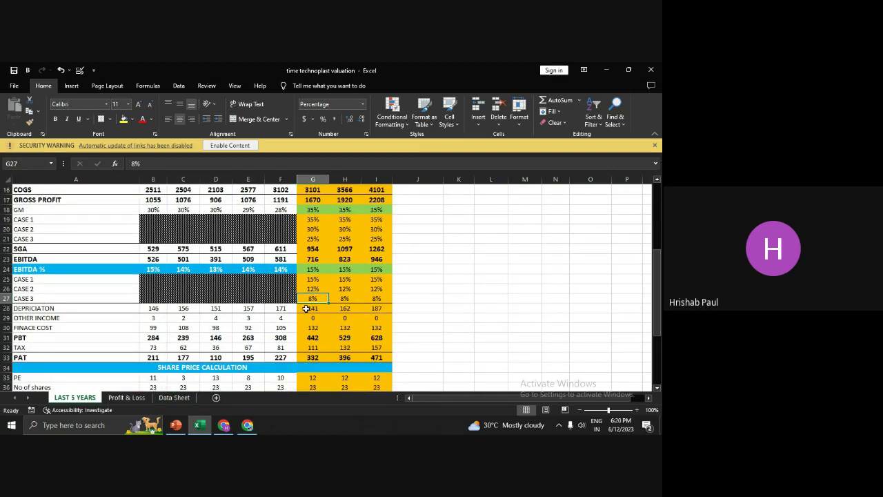
scroll(306, 309, down, 1)
scroll(307, 309, up, 1)
click(314, 317)
scroll(315, 317, down, 1)
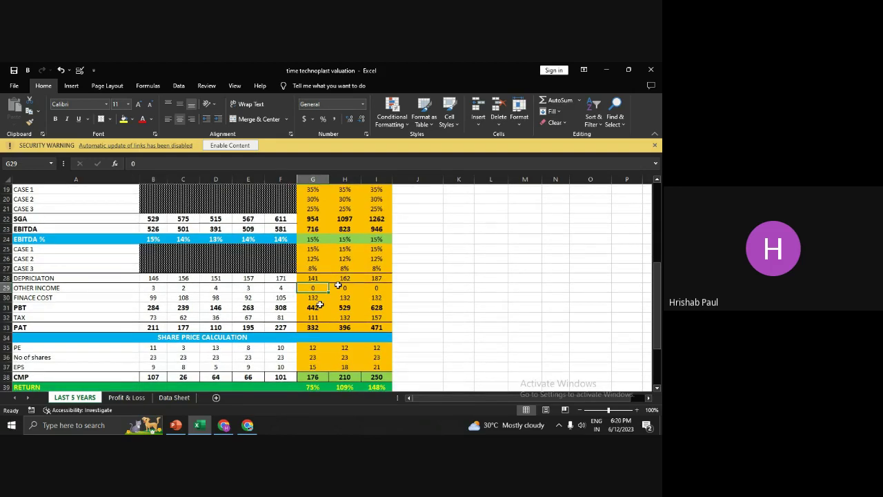
click(313, 299)
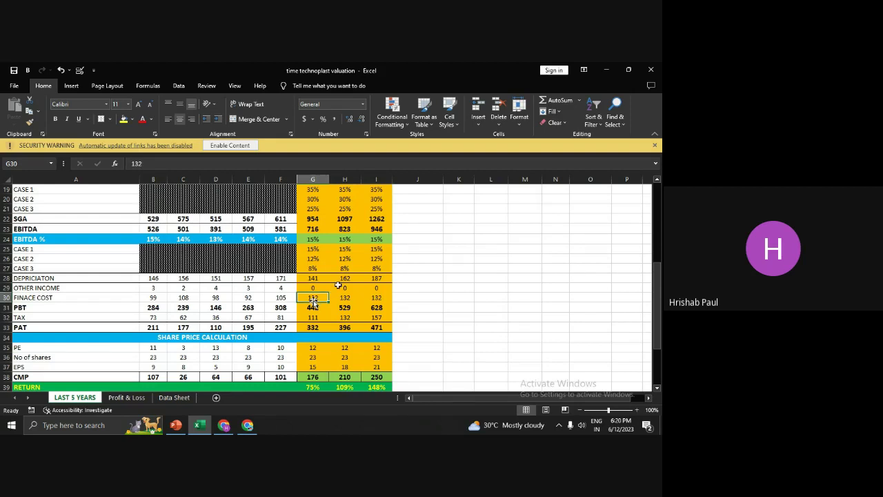
- Inspect how the 2024 PBT, tax and PAT figures are calculated, including the depreciation line
scroll(339, 285, down, 1)
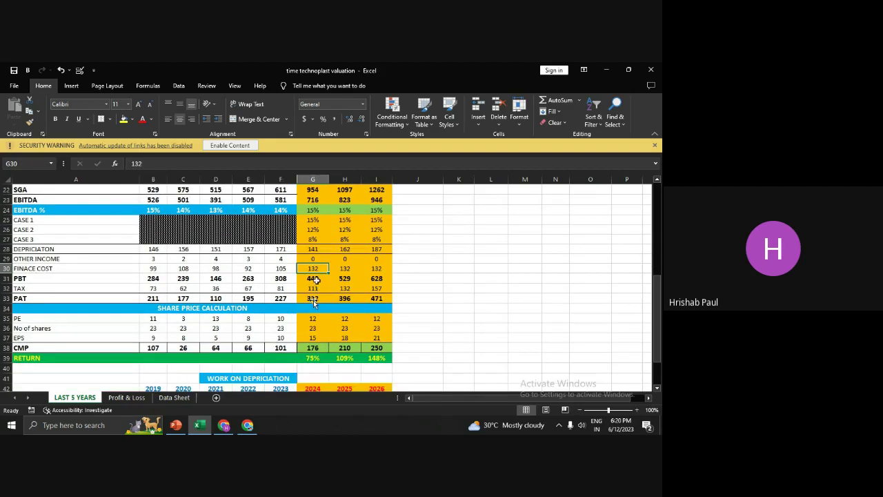
click(316, 279)
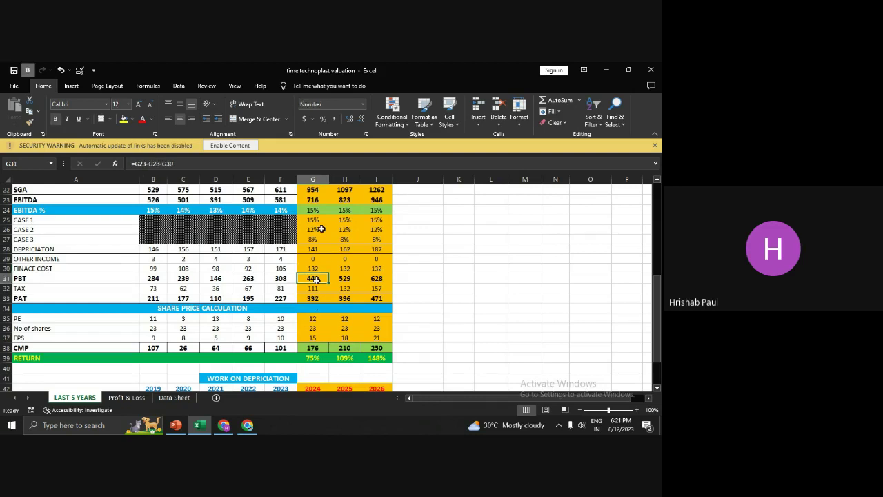
click(73, 250)
click(75, 279)
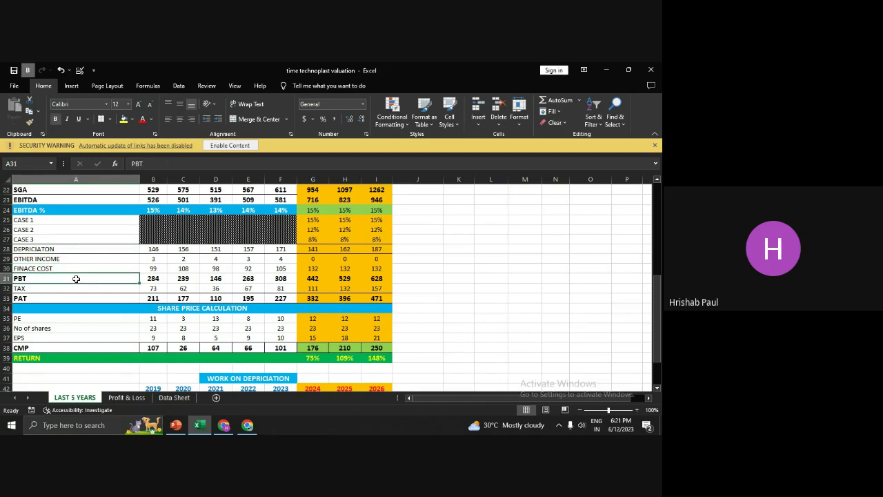
click(314, 288)
click(319, 298)
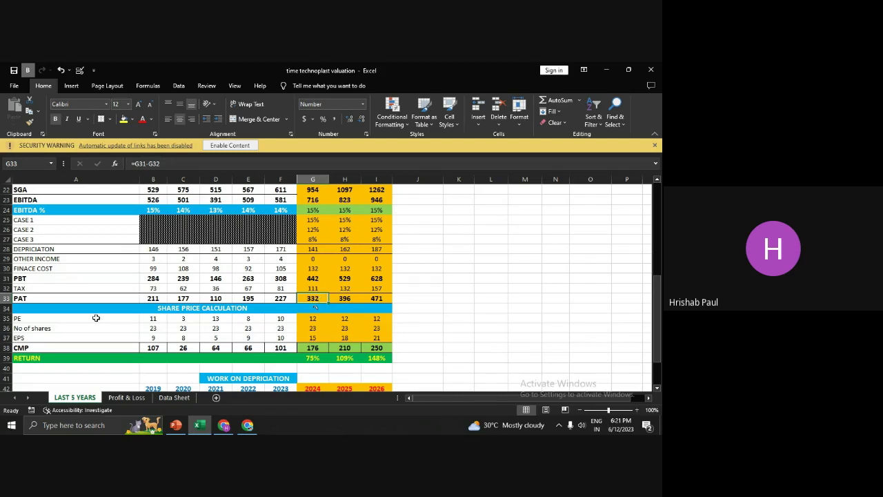
- Review the PE multiples assumed for 2024, 2025 and 2026 in the share price calculation
click(313, 318)
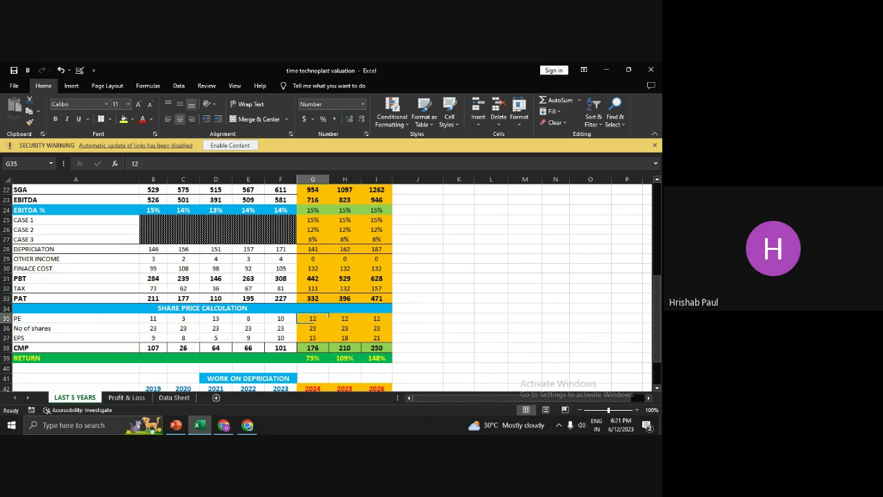
click(347, 319)
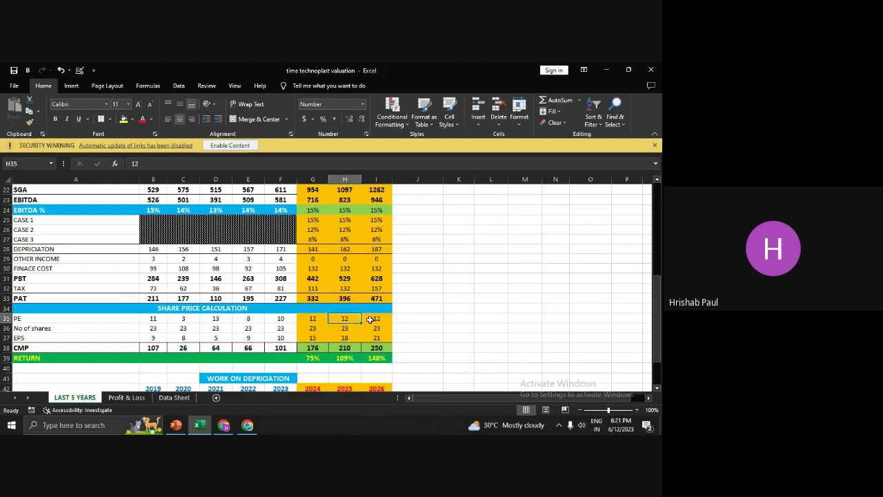
click(371, 319)
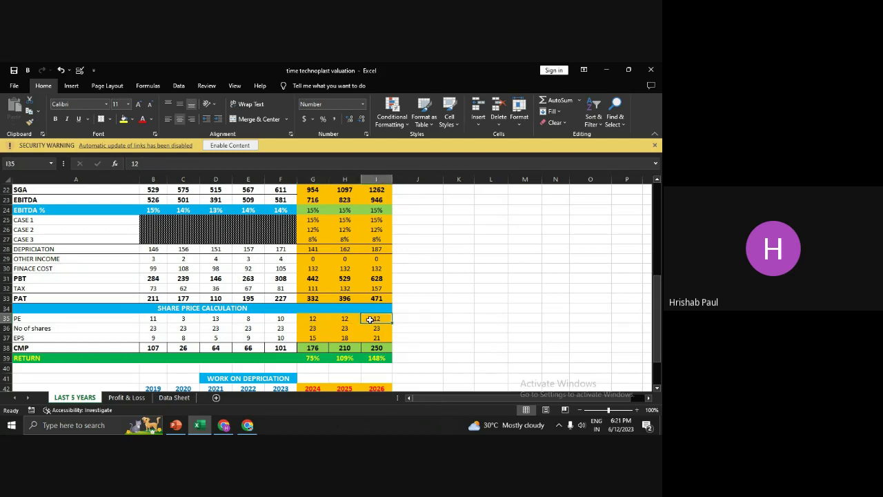
click(412, 318)
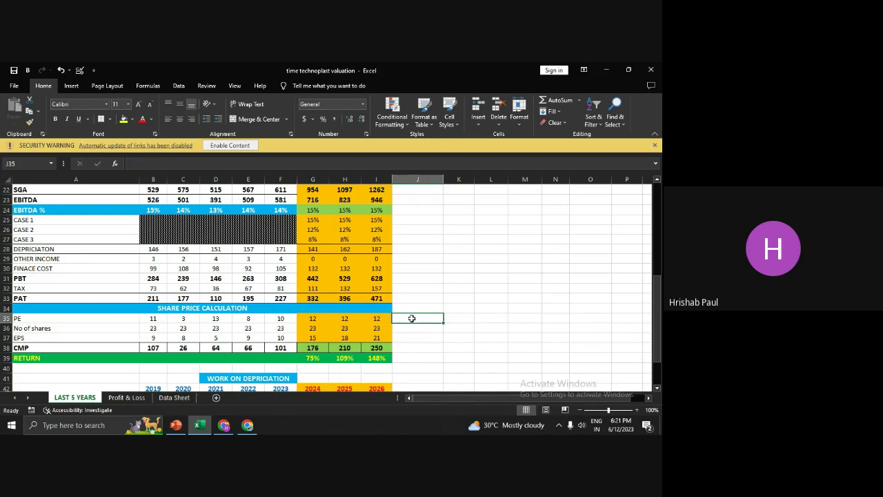
click(409, 329)
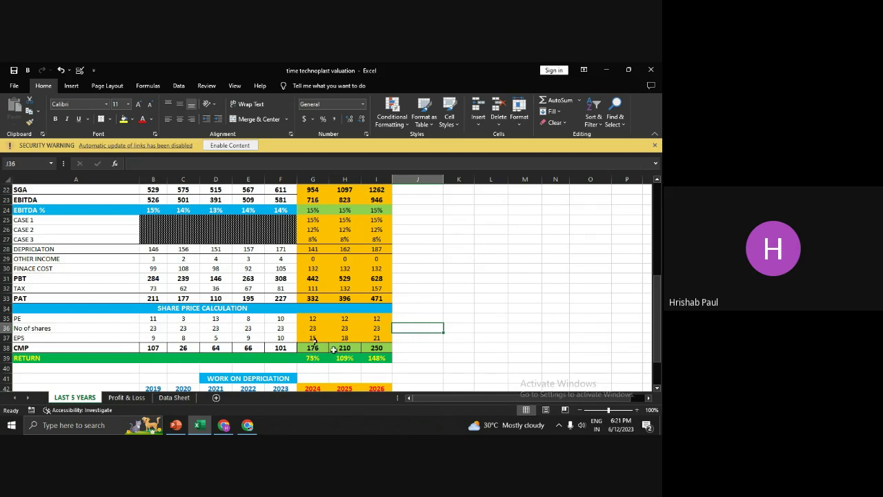
scroll(537, 281, up, 1)
scroll(537, 281, down, 1)
scroll(525, 296, up, 7)
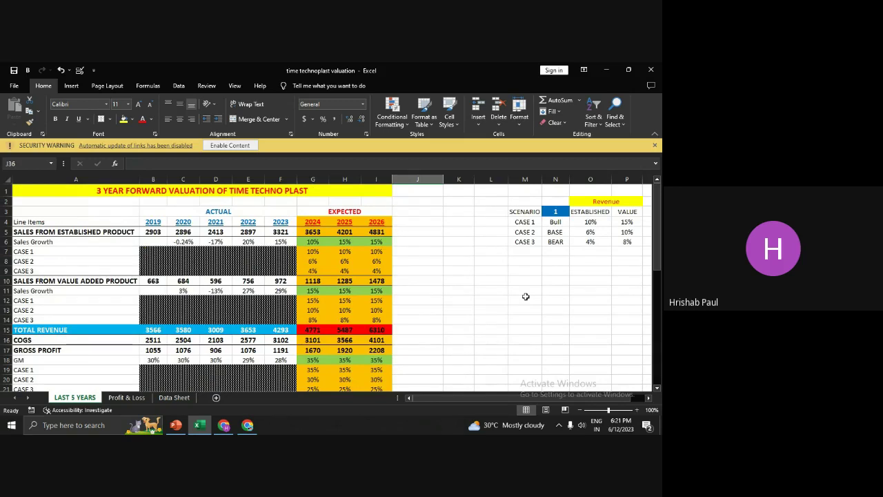
scroll(485, 290, down, 2)
scroll(486, 290, up, 1)
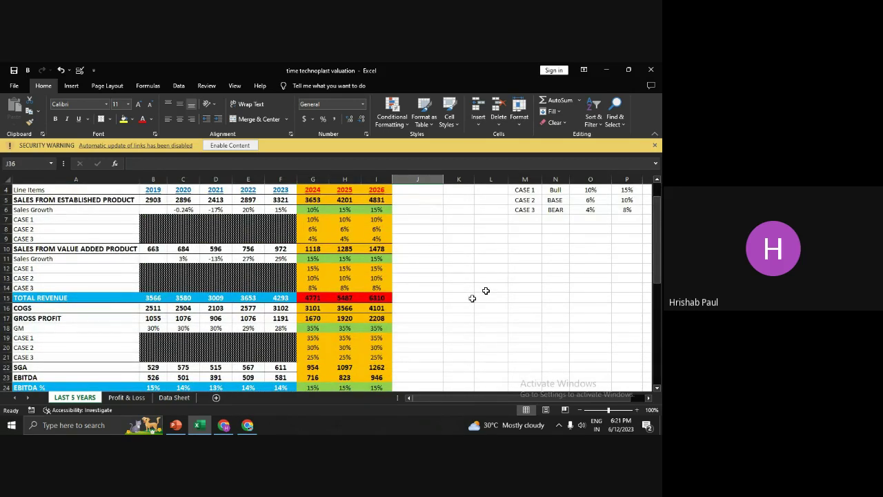
scroll(472, 298, up, 1)
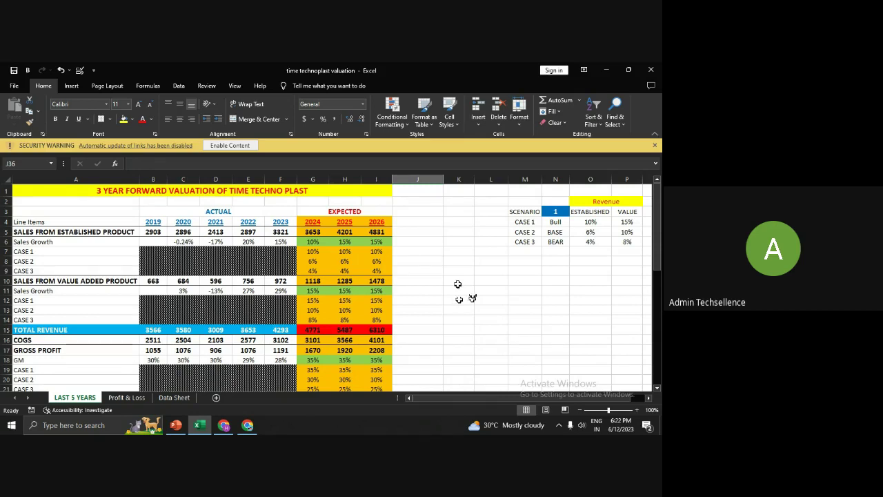
- Dismiss the security warning about disabled automatic link updates
click(654, 145)
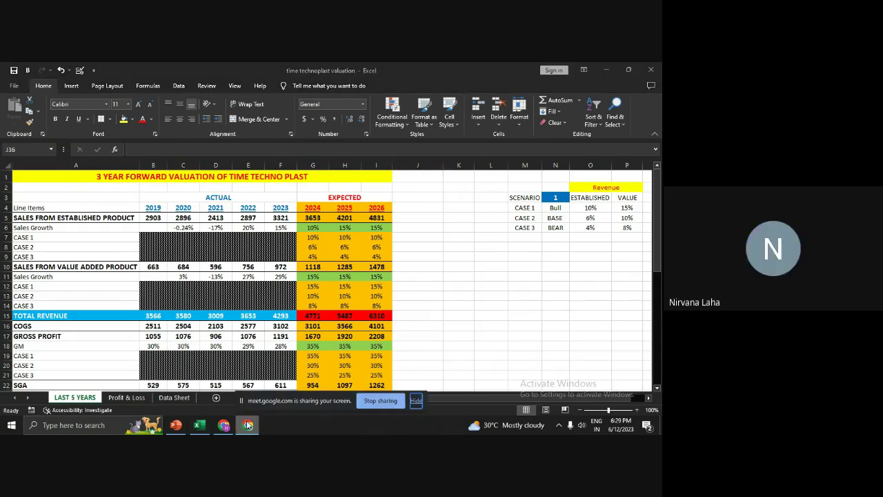
- View the Forensics slide in PowerPoint, return to the time technoplast valuation workbook in Excel and hide the screen-sharing notice
click(177, 425)
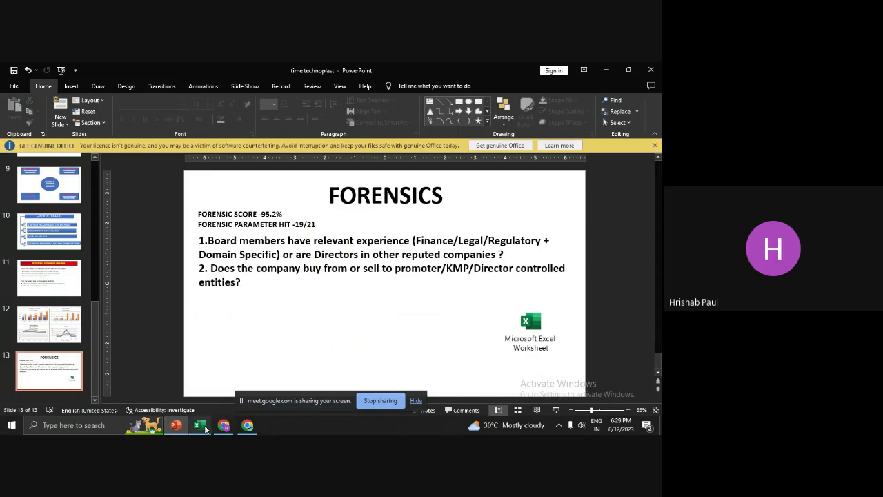
mouse_move(219, 427)
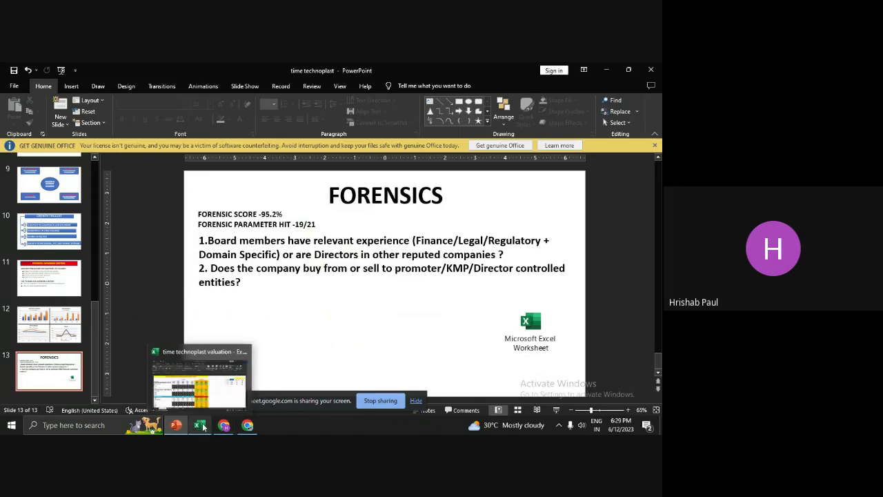
click(201, 425)
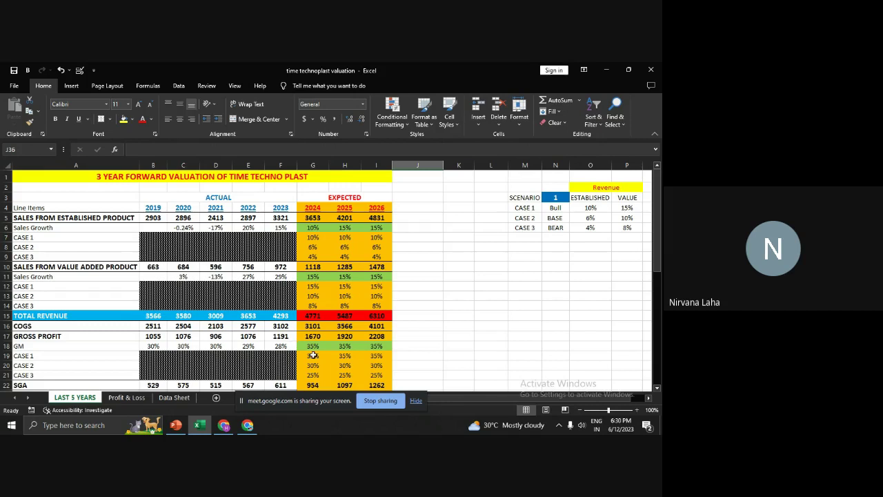
click(416, 401)
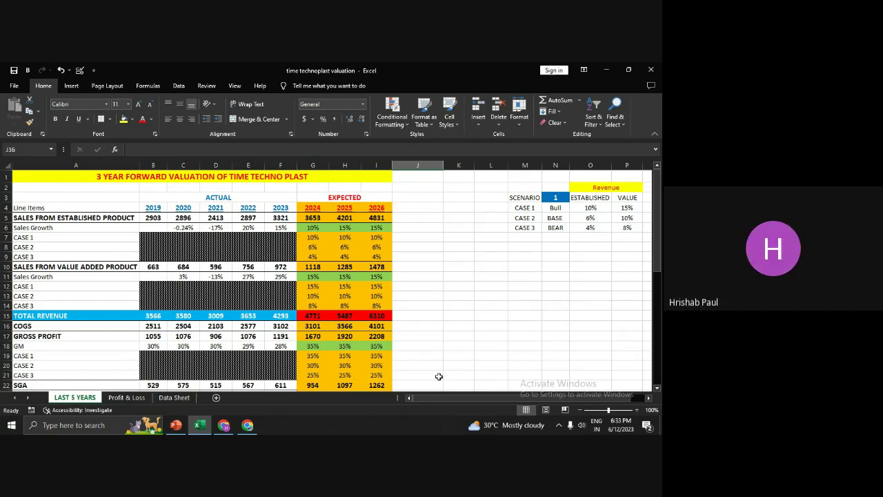
- Look over the profit forecast and share price calculation rows, returning to the start of the valuation
scroll(439, 376, down, 7)
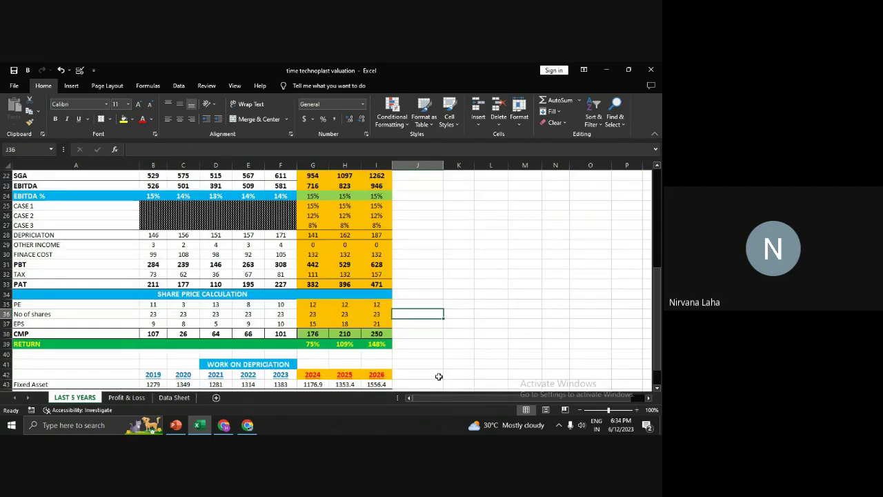
scroll(438, 376, up, 7)
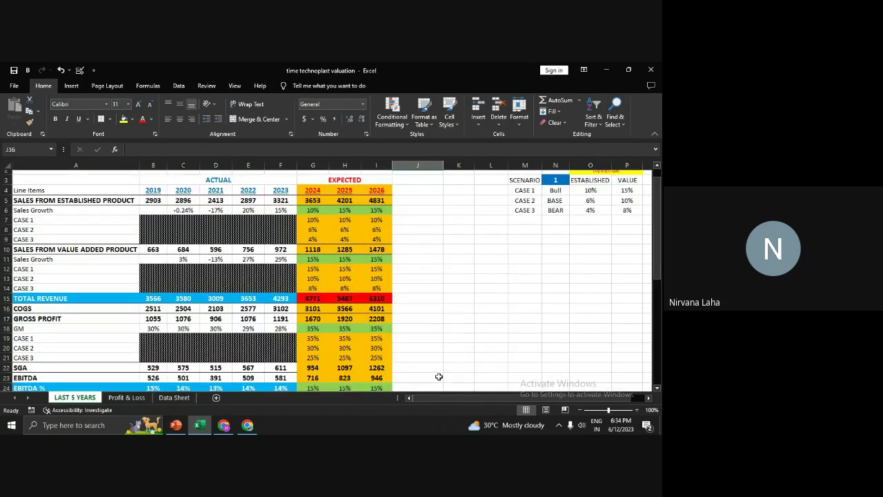
scroll(439, 376, up, 1)
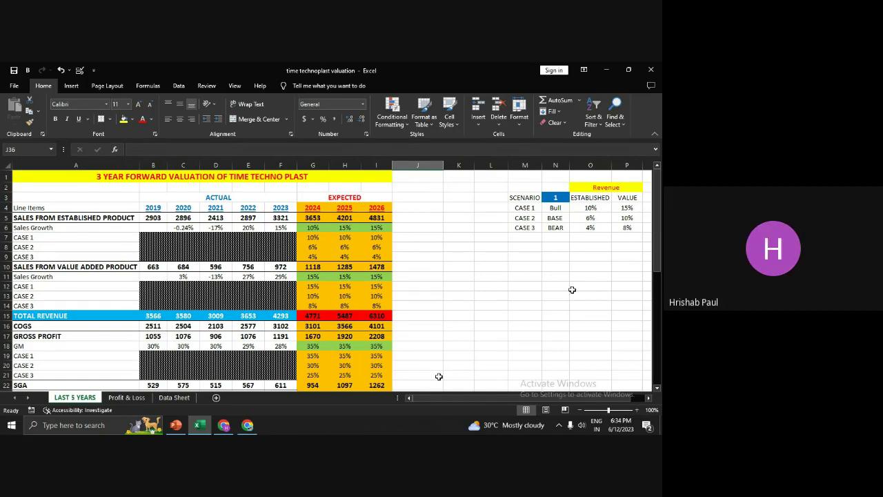
- Check the Base and Bear growth assumptions for value-added products in the scenario table
double_click(627, 218)
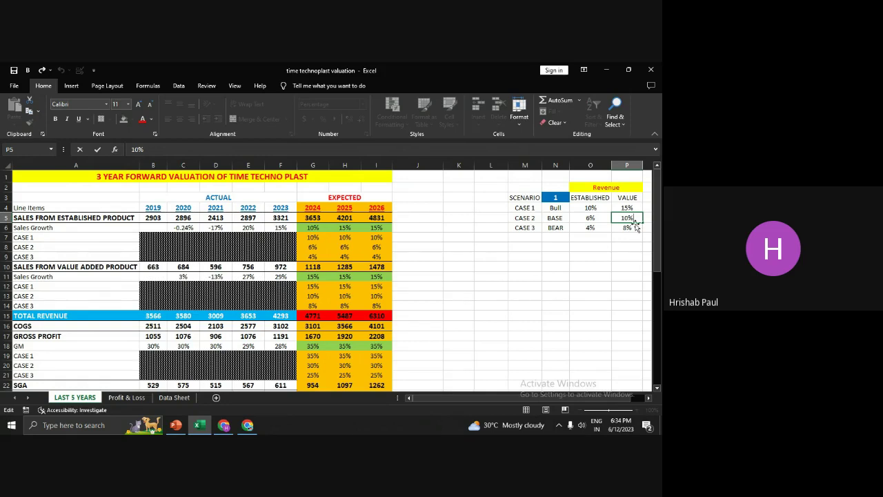
key(Escape)
click(632, 228)
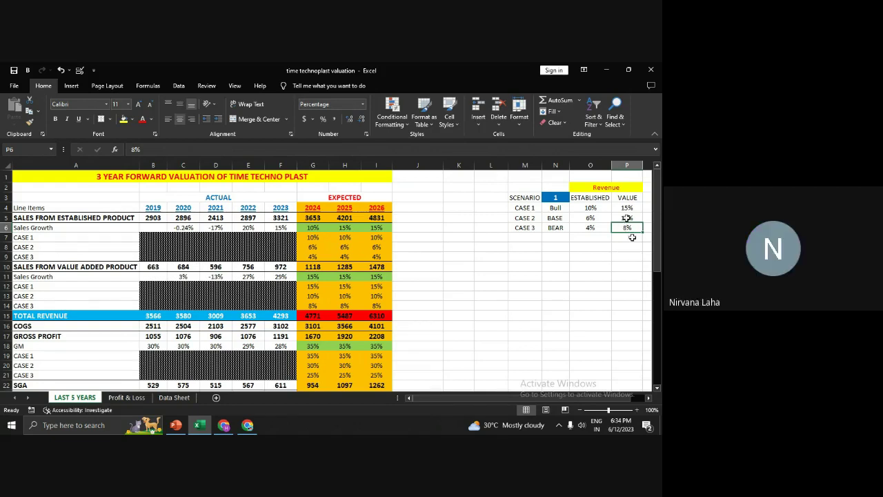
click(630, 221)
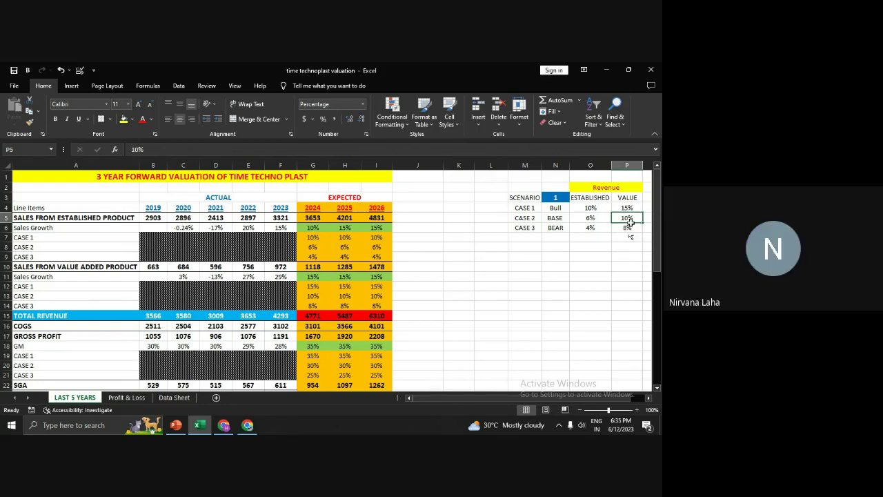
click(629, 237)
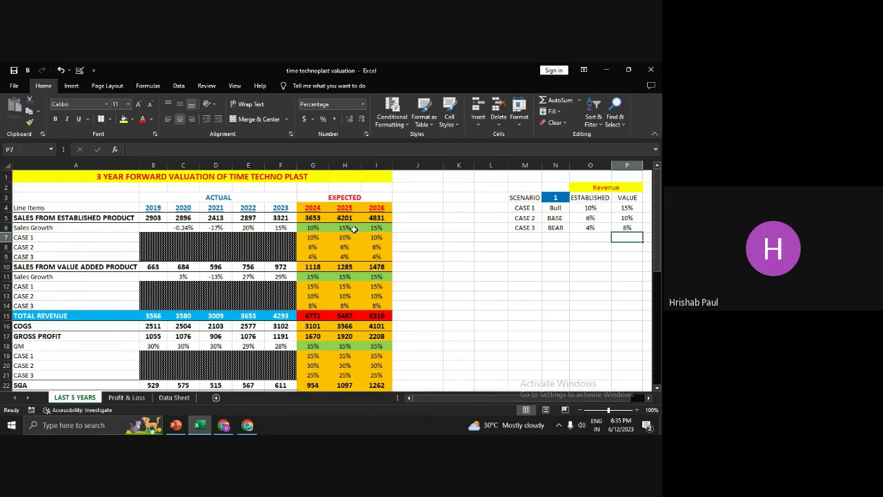
- Try overriding the 2024 sales growth of established products with 15%
click(314, 228)
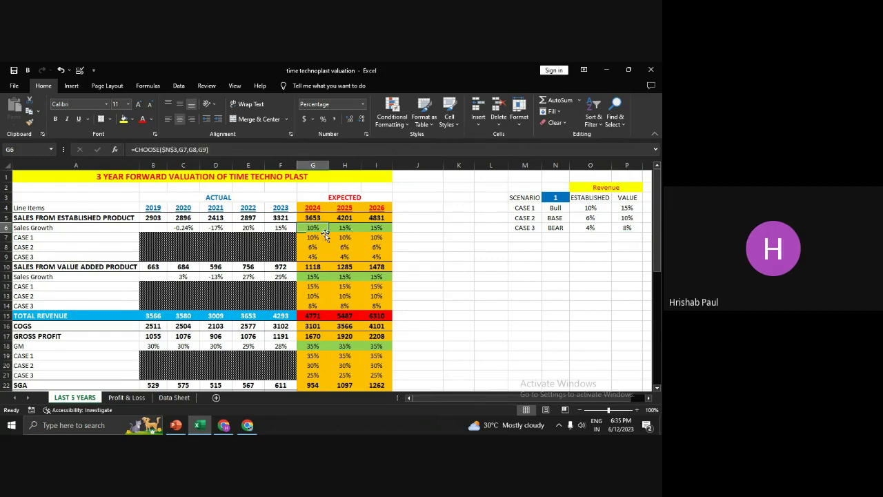
text(15%)
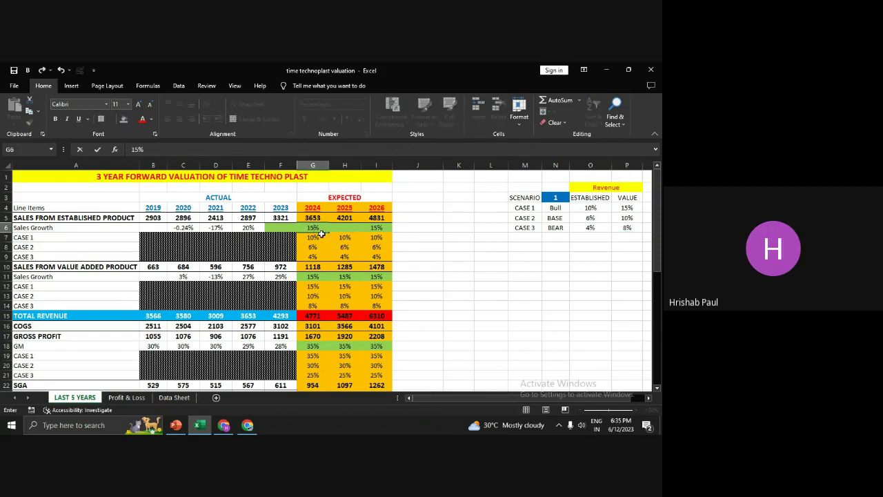
key(Return)
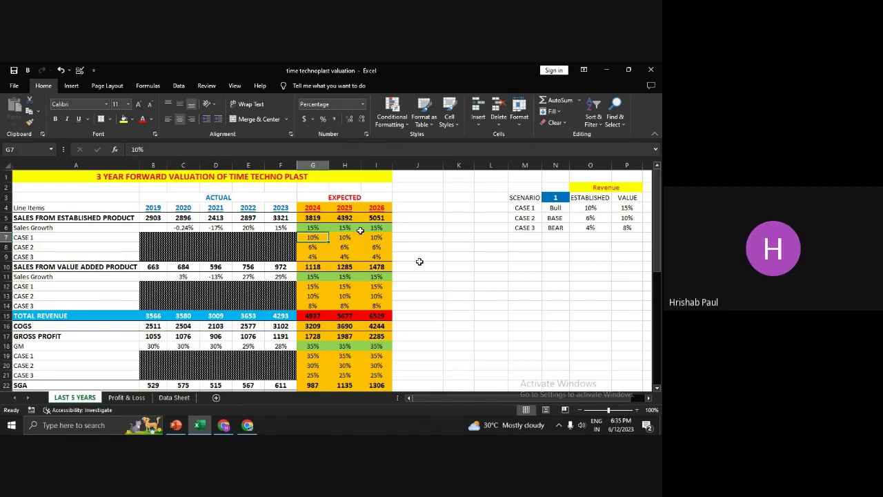
key(Up)
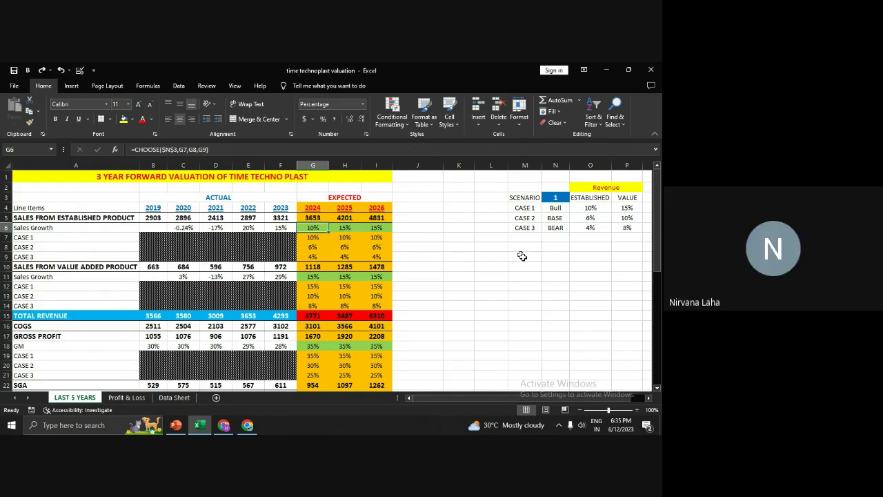
- Copy the 2024 scenario-based sales growth formula for established products across to 2025 and 2026
drag(327, 235, 378, 230)
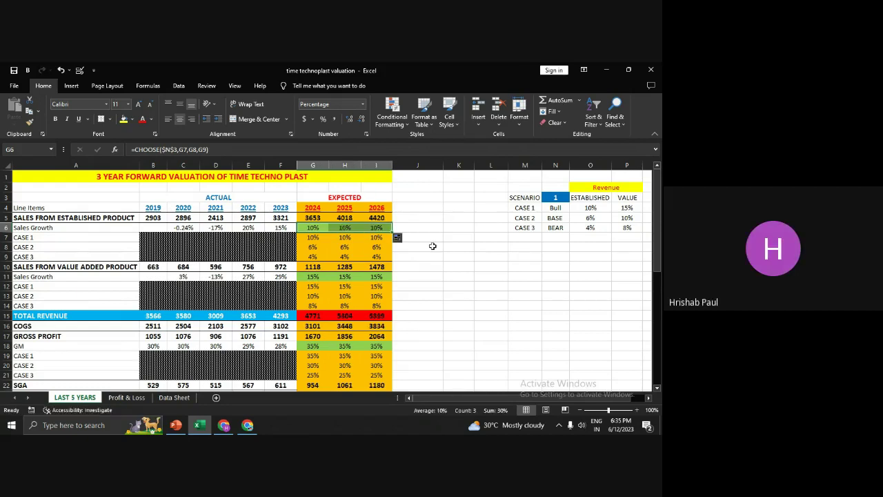
click(432, 246)
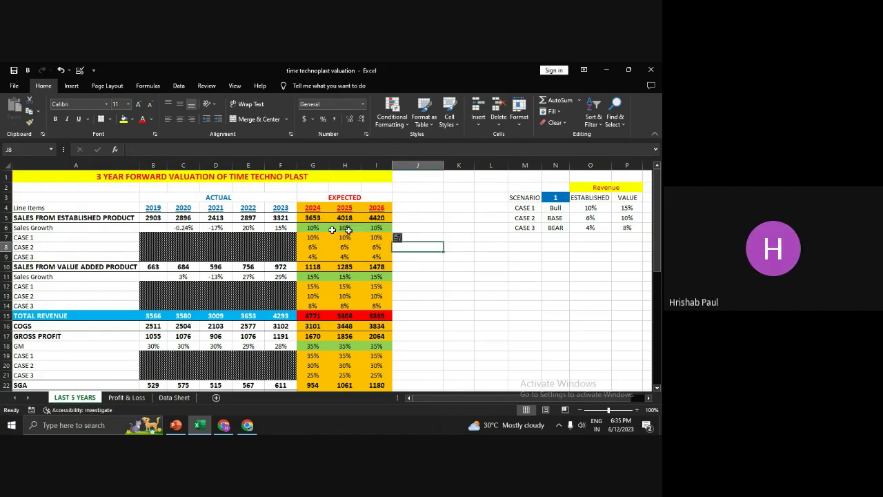
- Compare the expected growth formulas for established and value-added product sales with the Bull assumptions in the scenario table
click(321, 228)
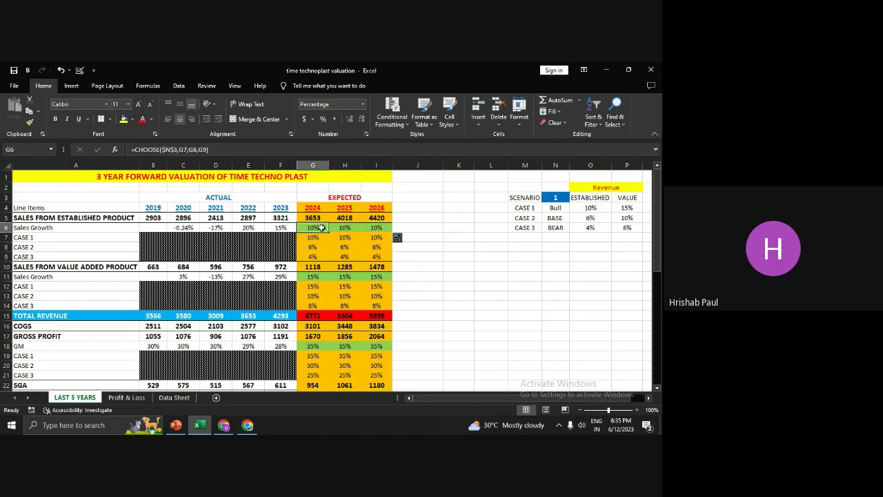
click(315, 276)
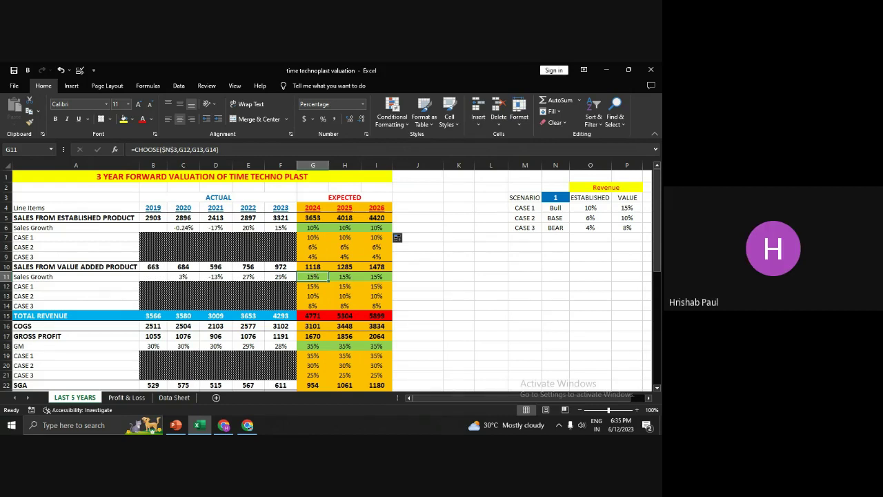
click(110, 218)
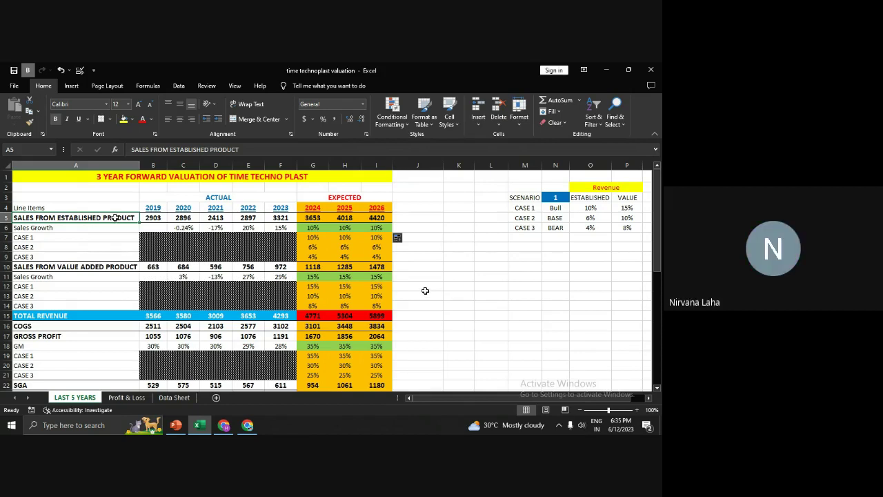
click(587, 208)
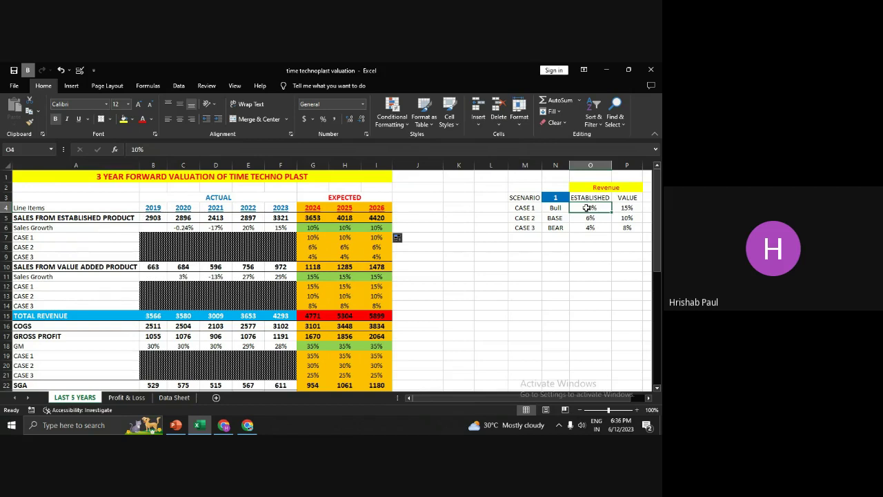
key(Right)
drag(311, 276, 384, 276)
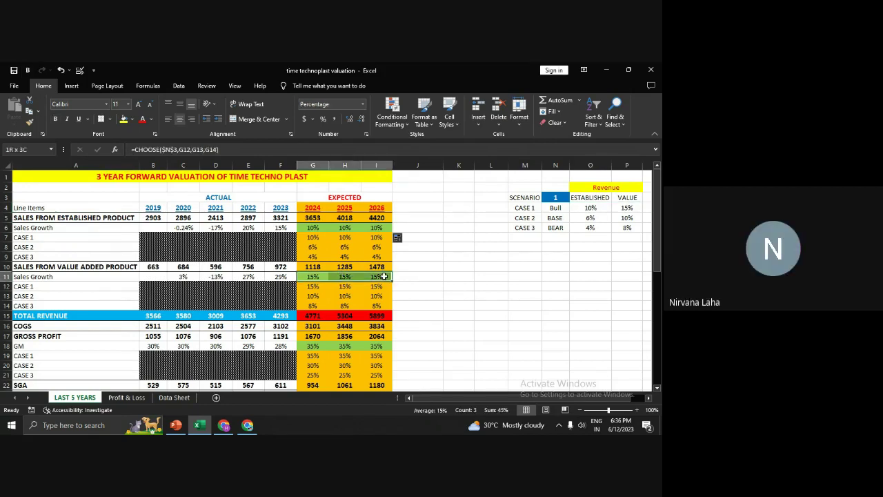
click(456, 277)
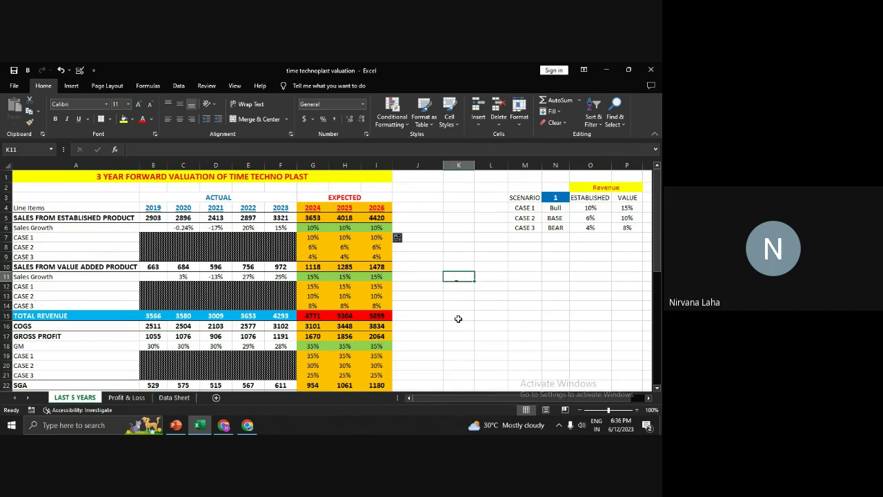
- Review the expected total revenue for 2024 to 2026
drag(308, 316, 382, 316)
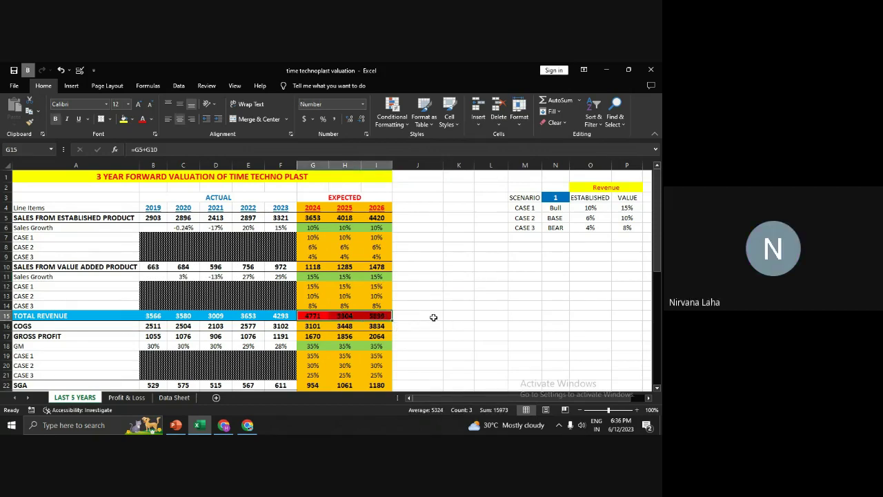
scroll(433, 317, down, 1)
scroll(433, 316, up, 1)
click(458, 256)
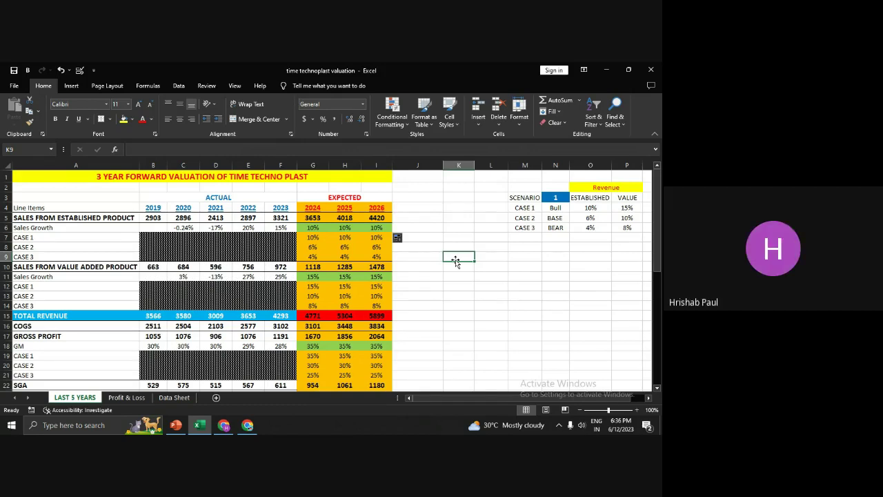
- Inspect the scenario formula behind the 2024 gross margin
scroll(454, 259, down, 1)
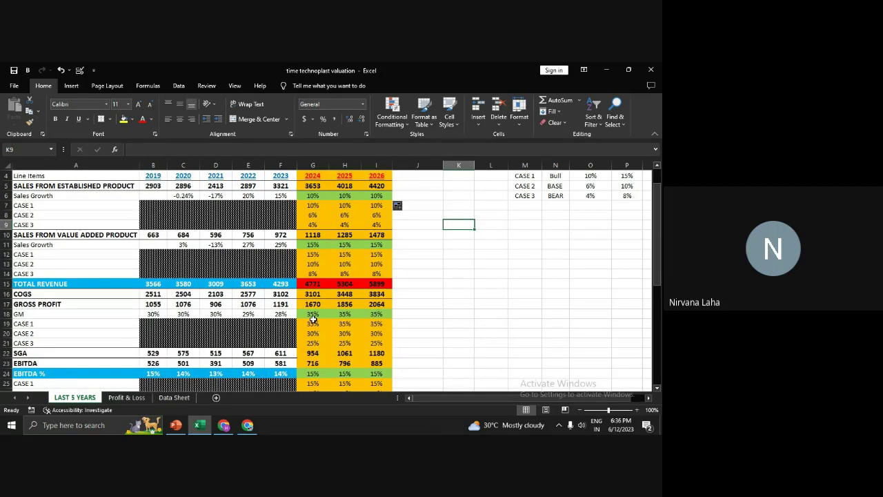
click(313, 315)
double_click(312, 316)
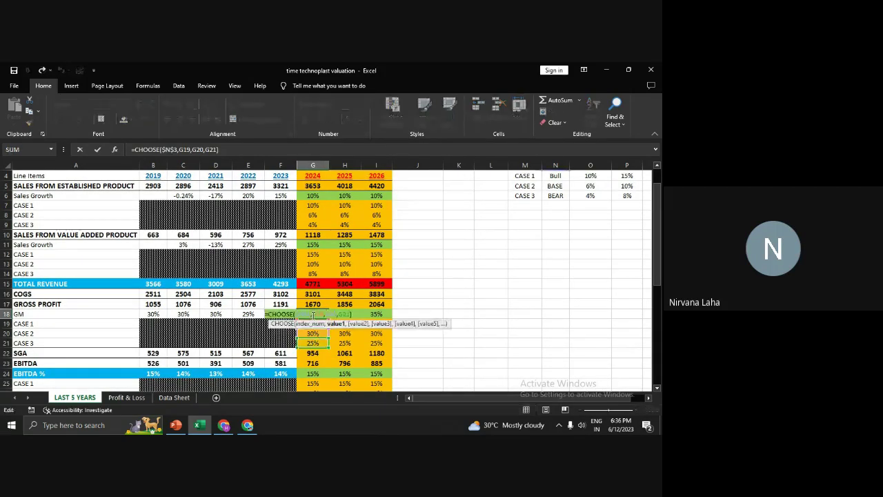
key(Return)
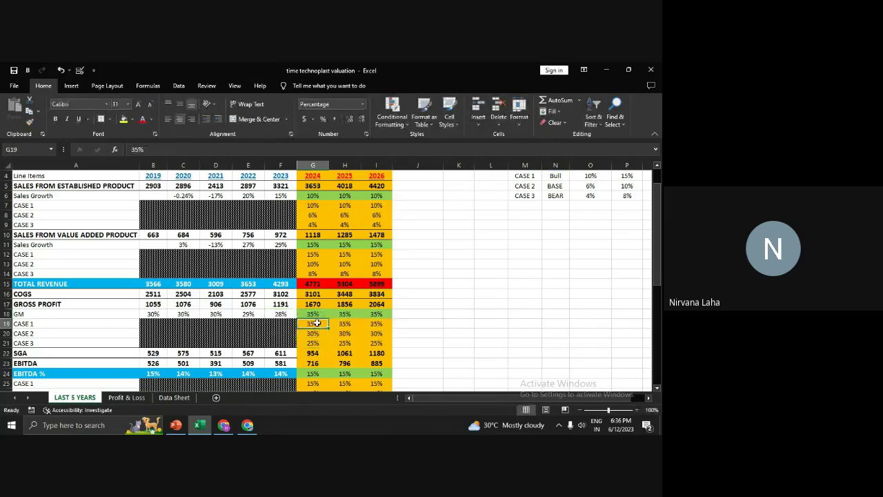
- Set the Case 1 gross margin for 2024 to 31% and copy it across to 2025 and 2026
text(31)
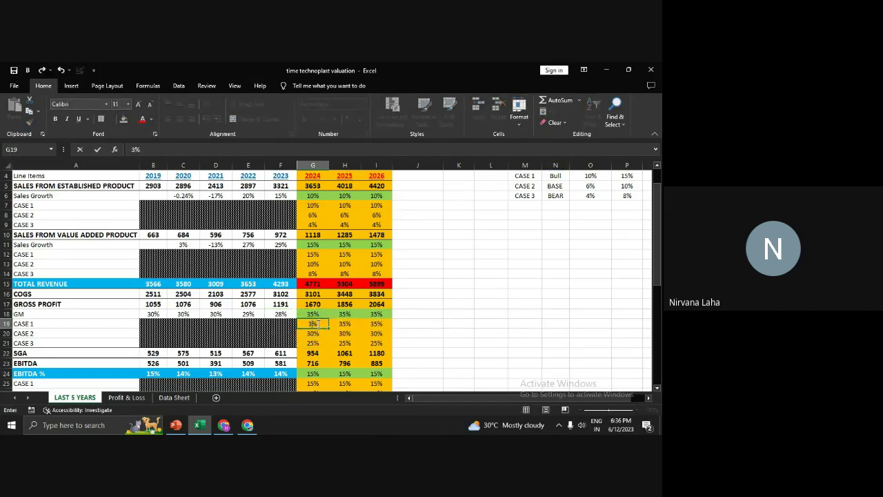
key(Return)
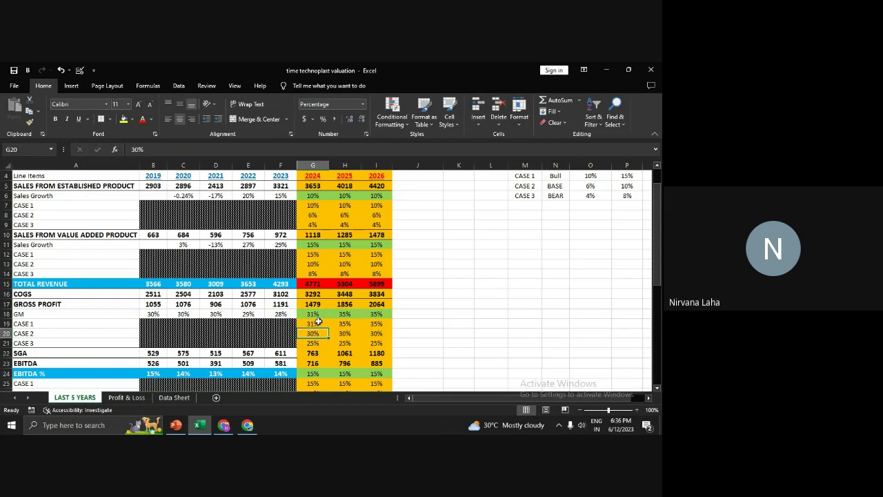
click(318, 322)
drag(329, 329, 378, 329)
click(446, 314)
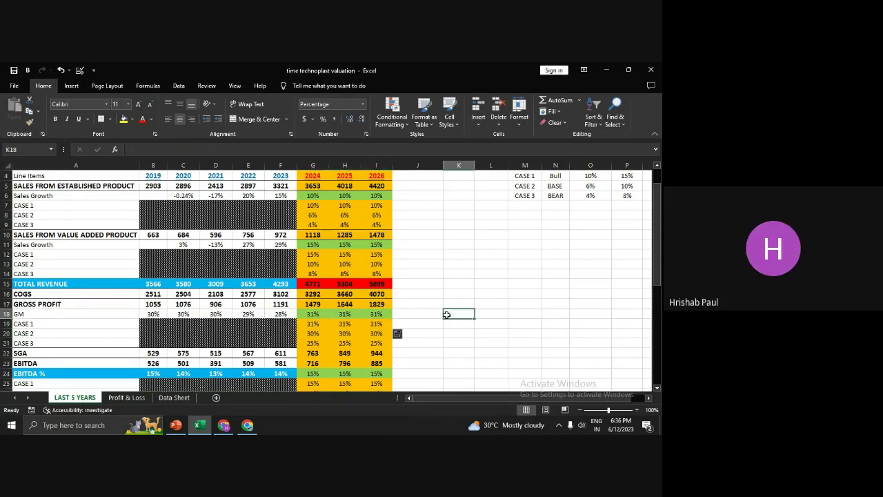
- Review the expected gross profit, EBITDA, PAT, share price calculation and depreciation workings for 2024 to 2026
text(=)
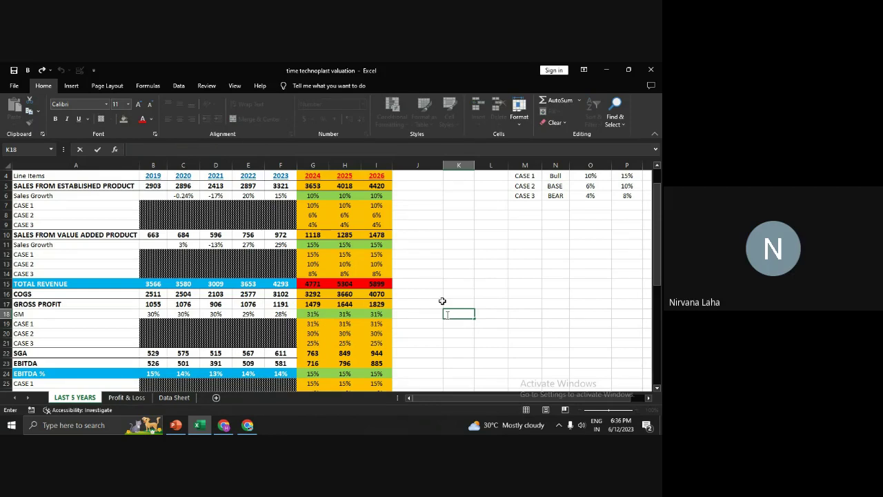
scroll(442, 301, down, 1)
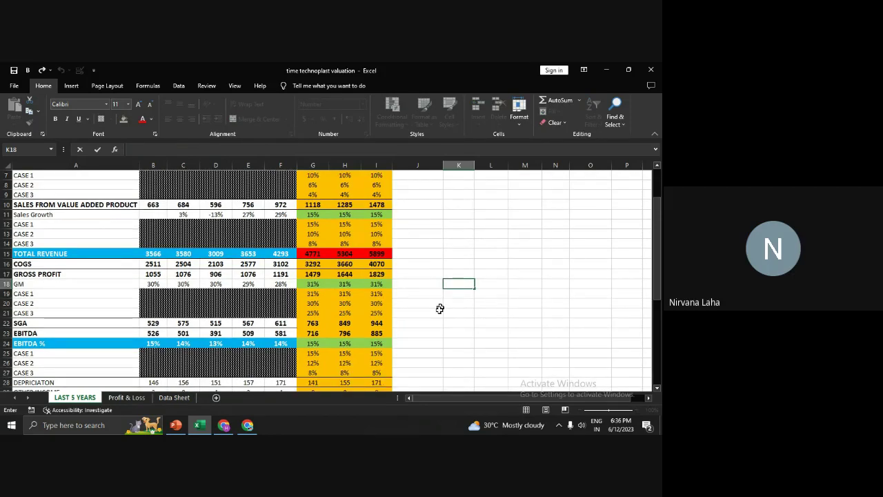
scroll(440, 308, down, 1)
scroll(439, 310, down, 1)
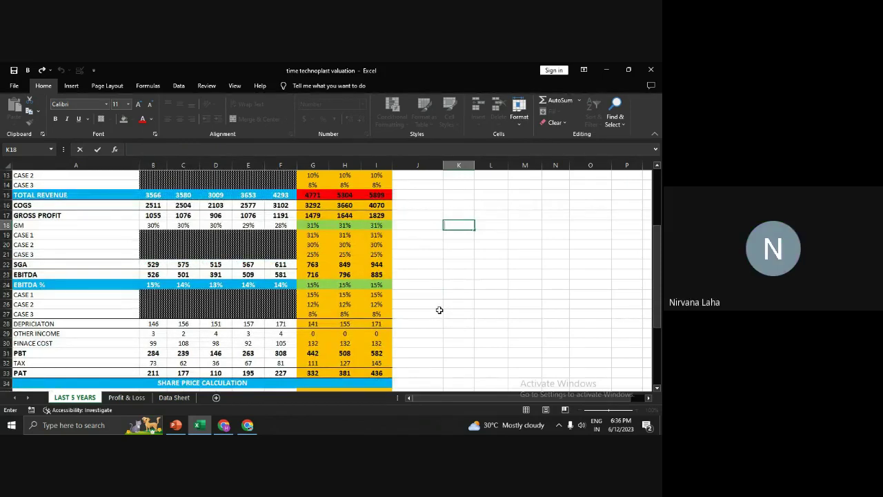
scroll(439, 309, down, 1)
scroll(440, 309, down, 1)
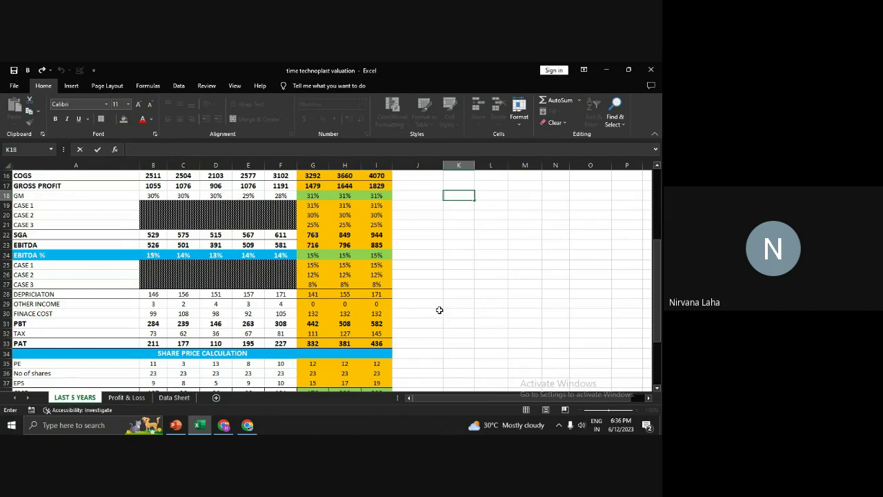
scroll(440, 310, down, 1)
scroll(439, 310, down, 1)
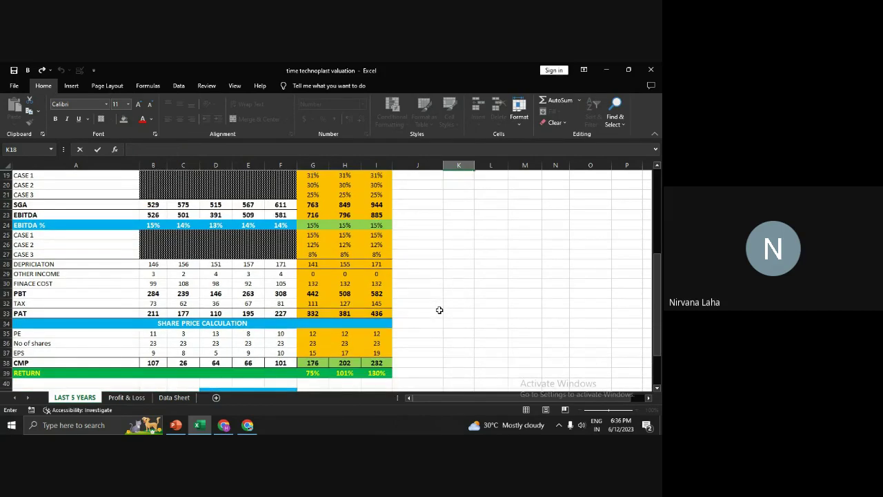
scroll(439, 310, down, 4)
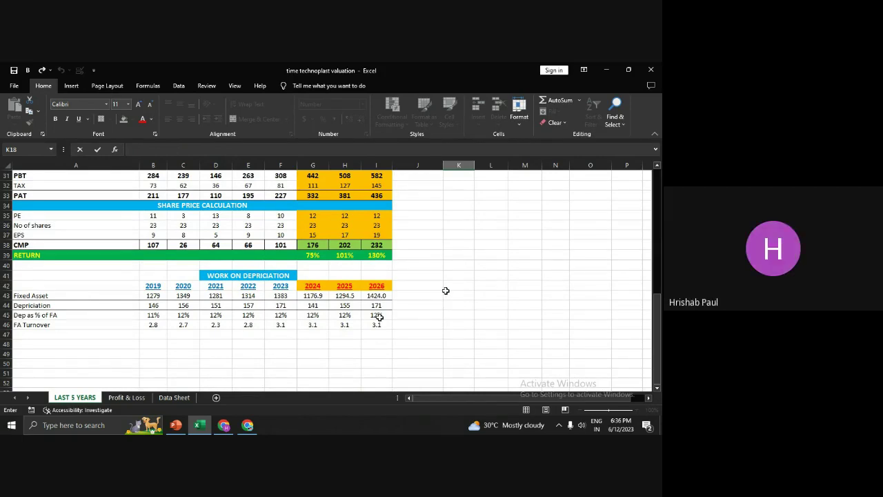
scroll(445, 291, up, 2)
scroll(446, 291, up, 1)
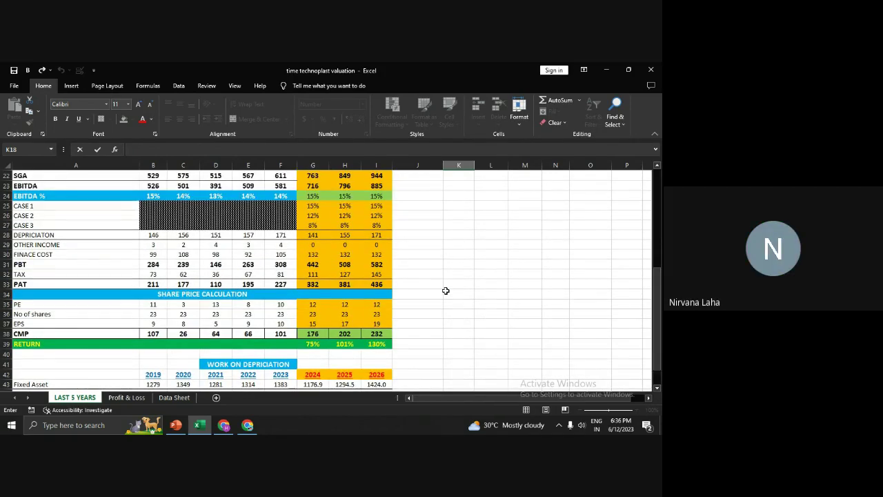
scroll(445, 291, up, 2)
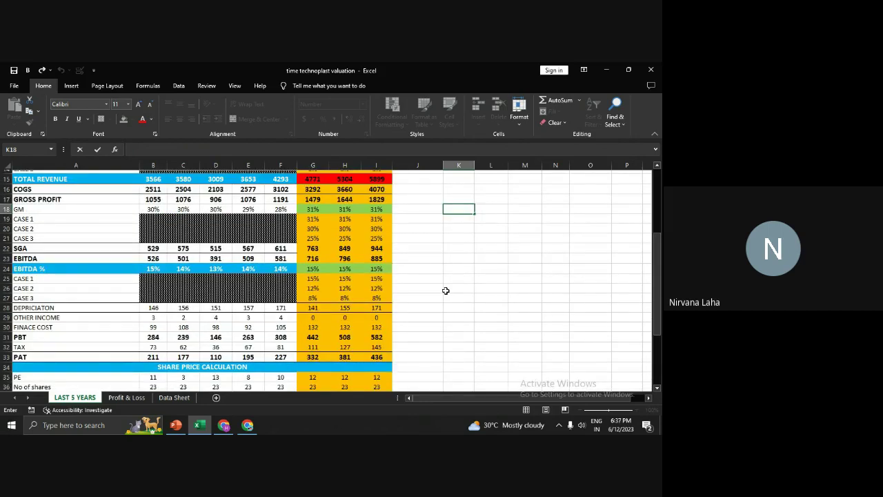
scroll(446, 290, up, 4)
scroll(445, 291, down, 2)
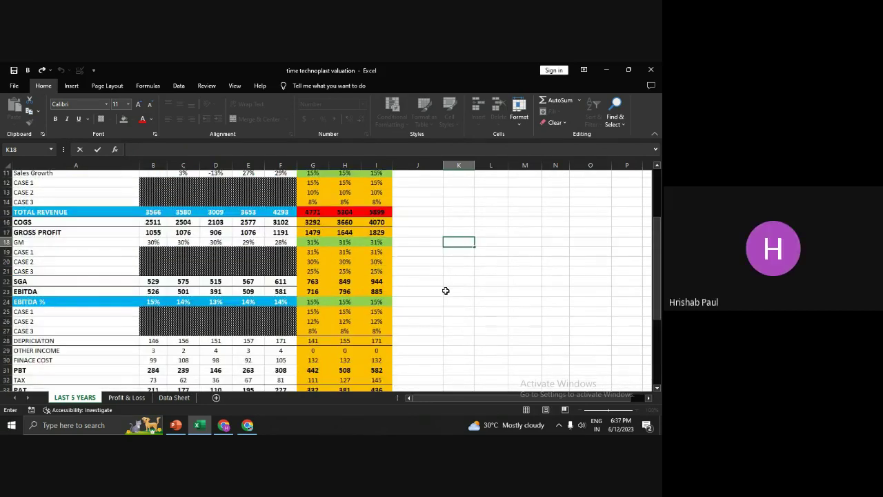
scroll(445, 291, down, 2)
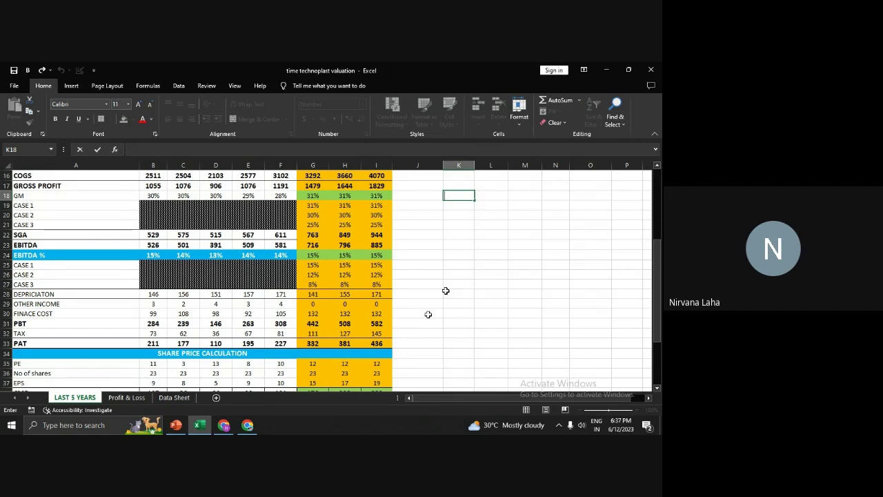
- Check the assumed PE multiple for 2024, 2025 and 2026 in the share price calculation
scroll(428, 314, down, 1)
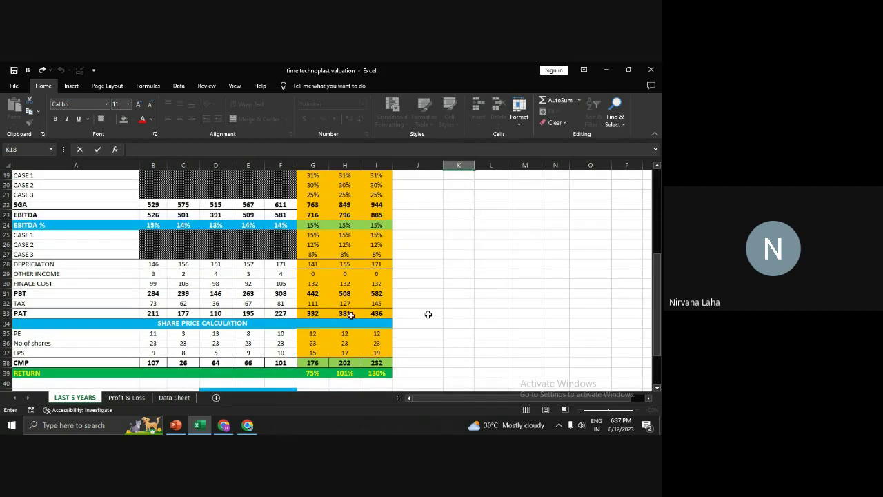
click(320, 334)
click(347, 334)
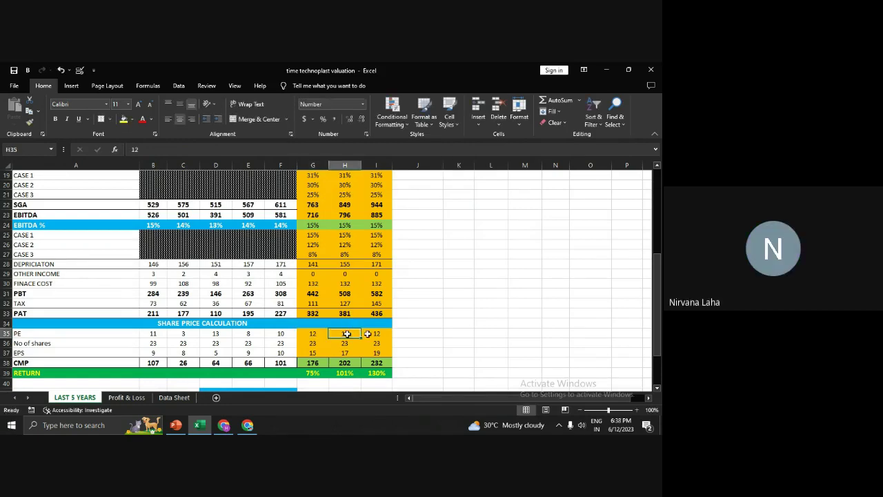
click(372, 334)
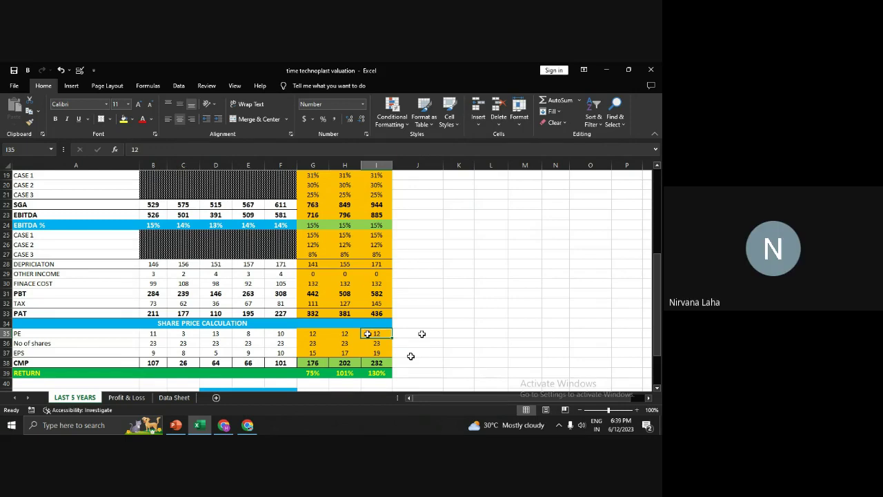
- Inspect the return formulas for 2024, 2025 and 2026 and compare them with the growth assumptions
click(323, 374)
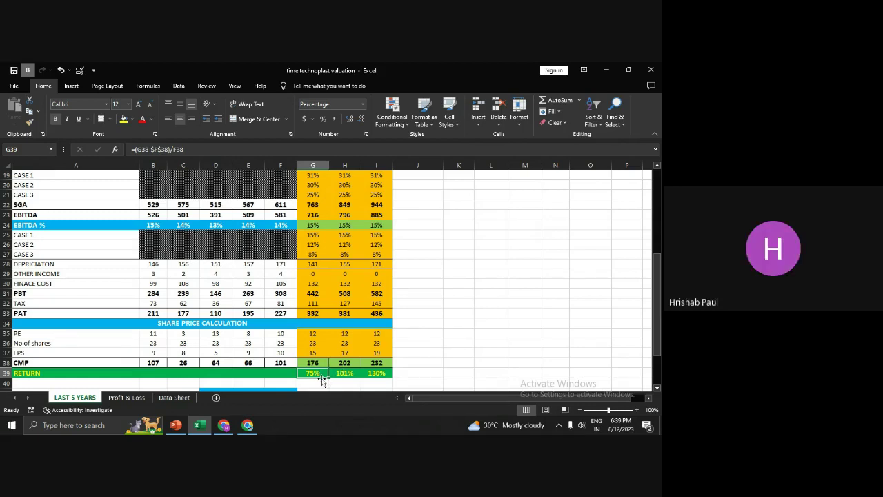
click(347, 374)
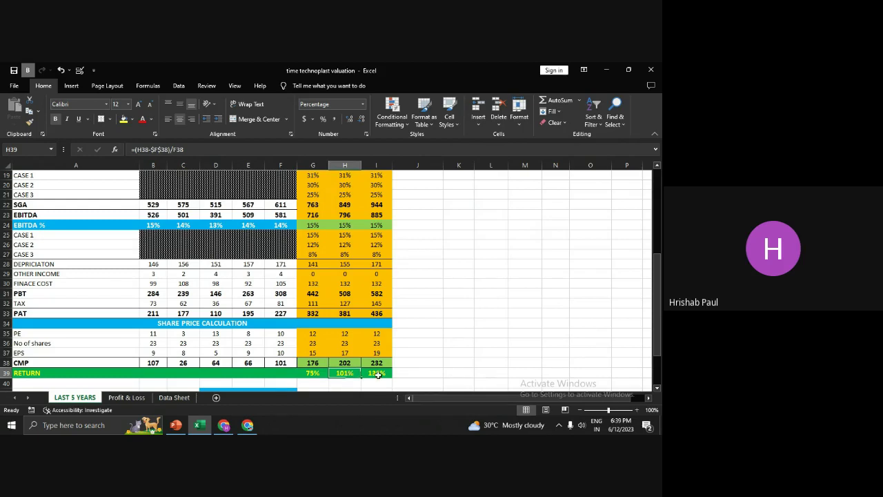
click(376, 373)
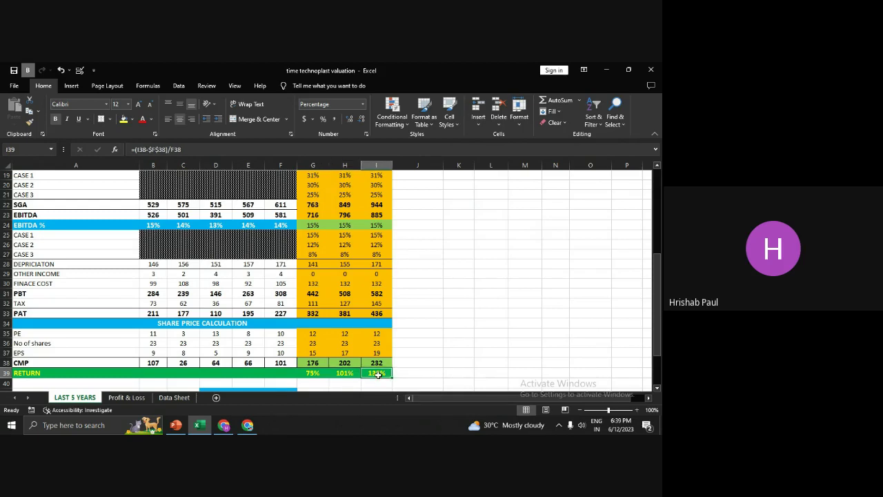
scroll(378, 374, up, 6)
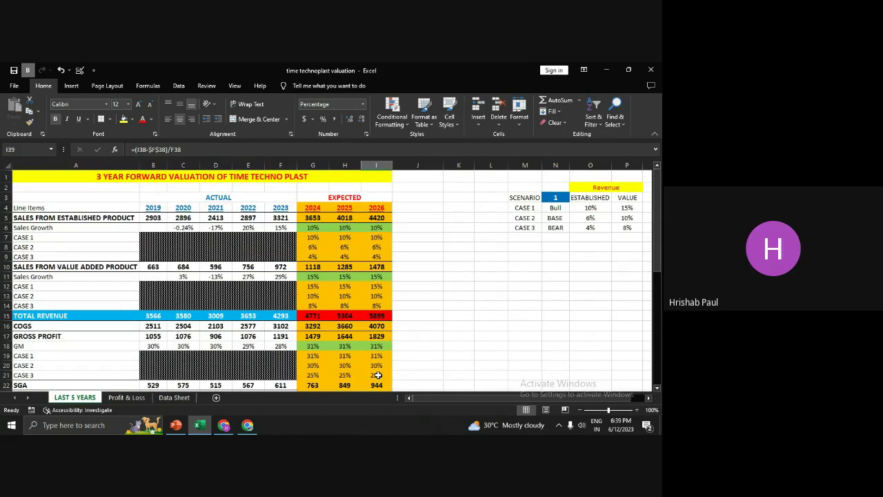
scroll(378, 374, down, 7)
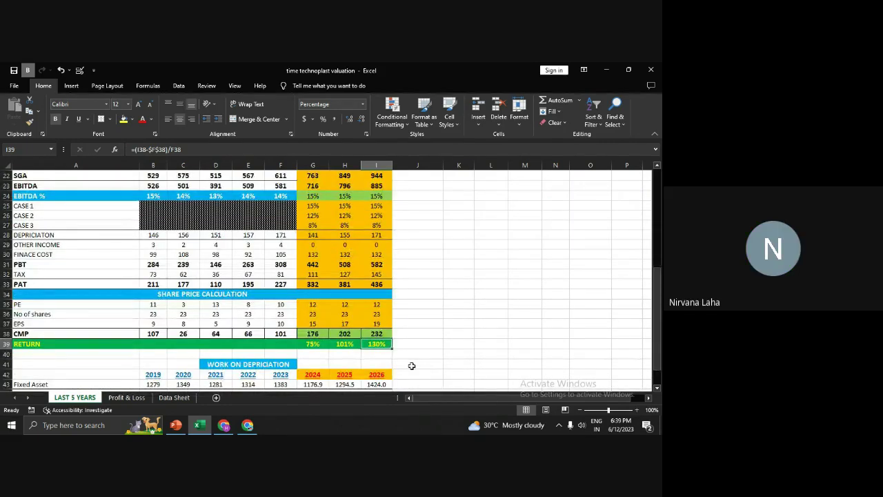
scroll(411, 365, up, 1)
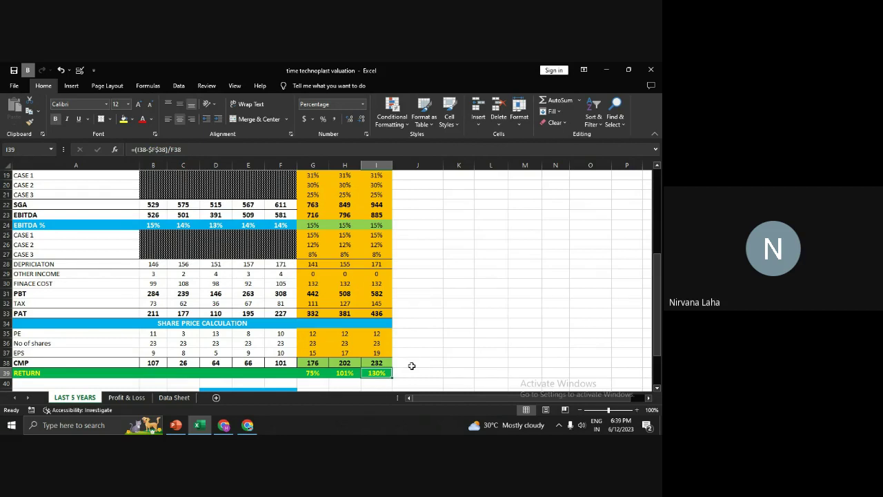
- Set the Bull case revenue growth in the scenario table to 7% for established and 17% for value-added products
scroll(411, 365, up, 5)
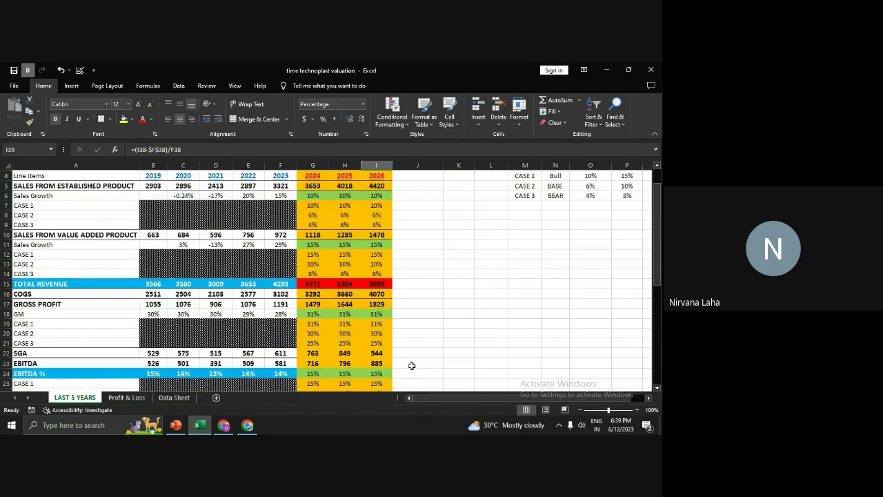
scroll(411, 365, up, 1)
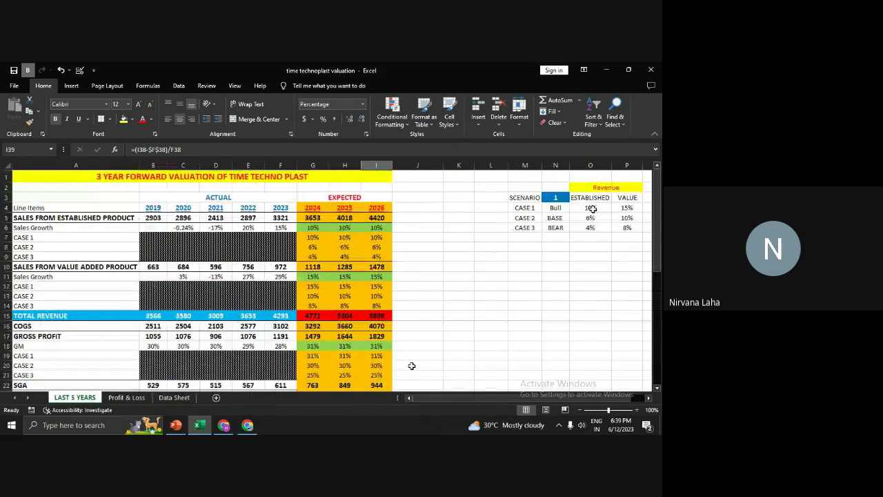
click(591, 208)
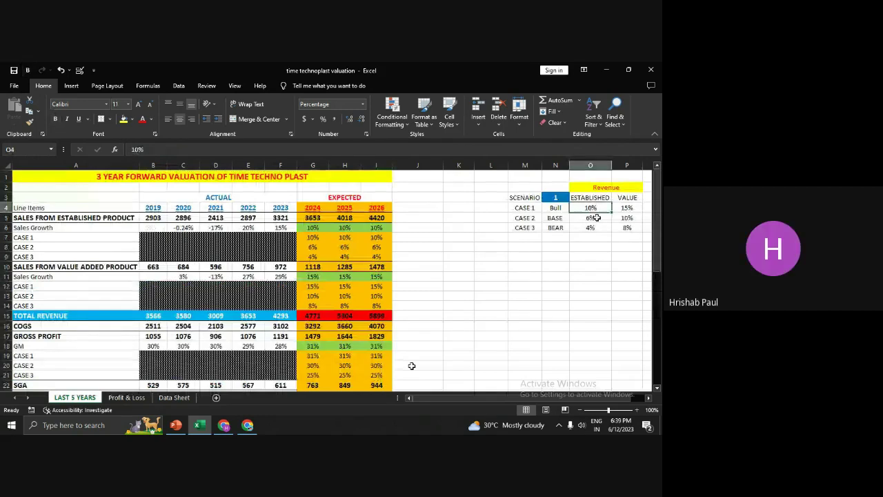
text(7)
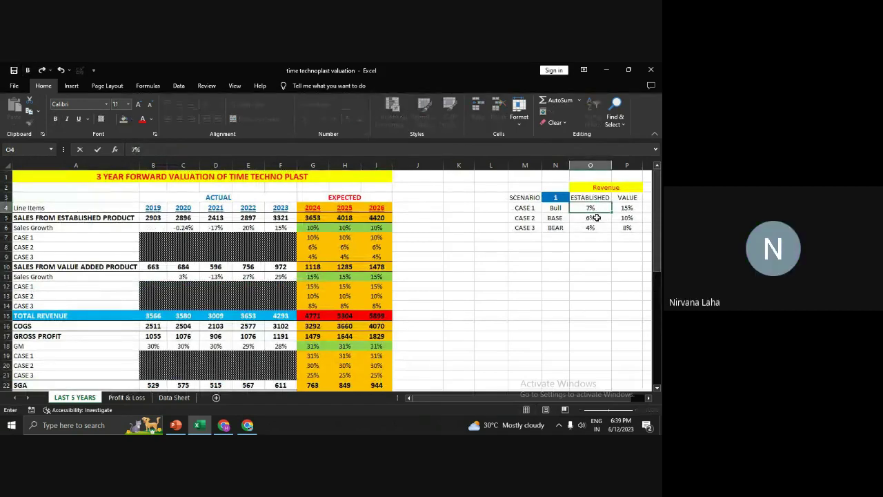
key(Return)
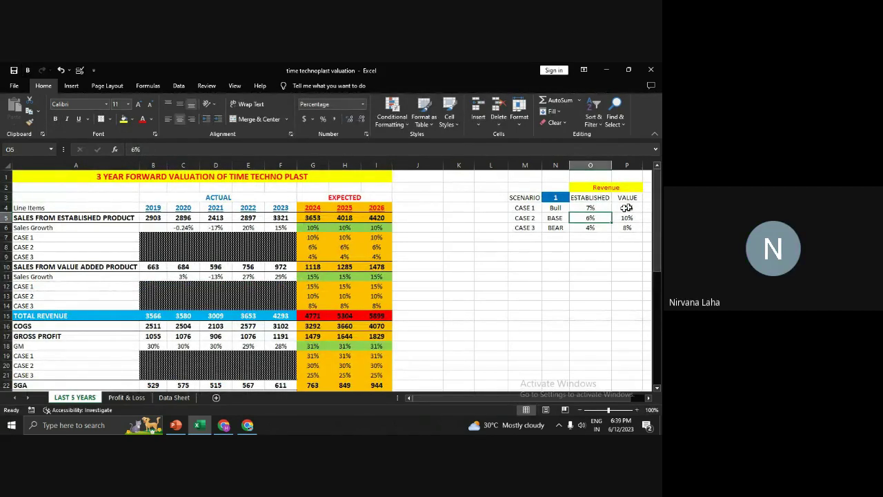
click(626, 208)
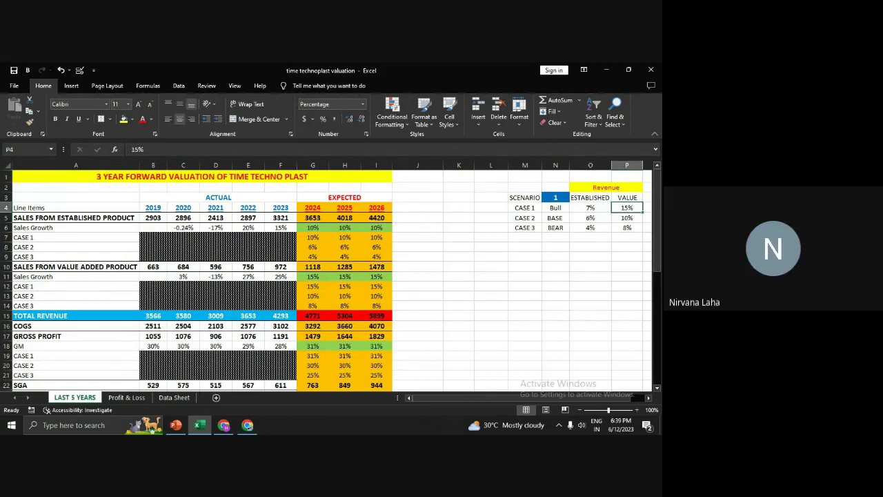
text(17)
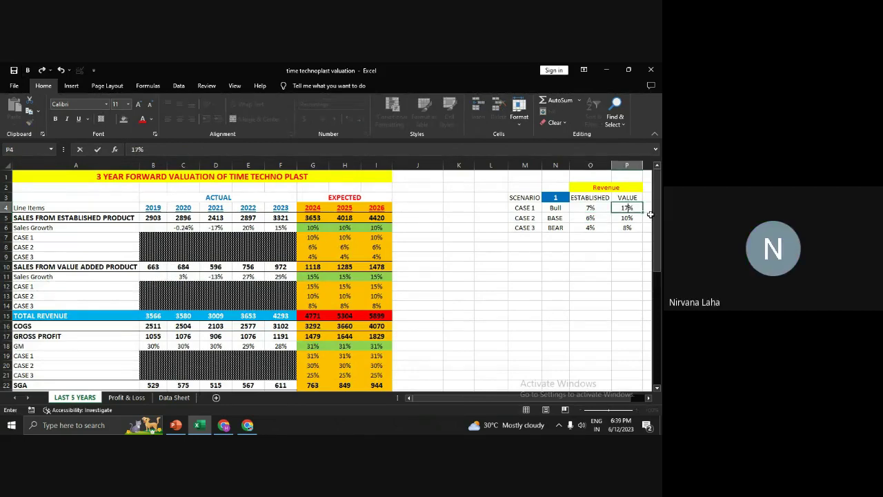
key(Return)
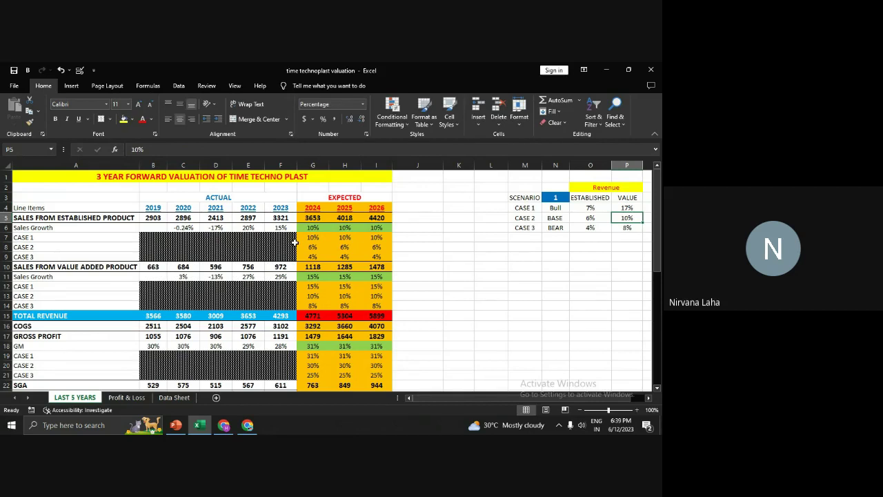
- Set the Case 1 established product sales growth for 2024 to 7% and copy it across to 2025 and 2026
click(310, 238)
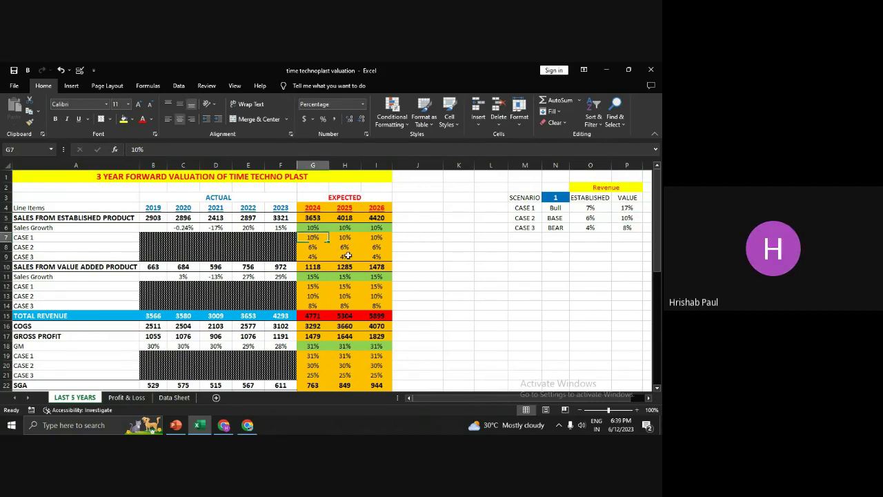
text(7)
click(321, 239)
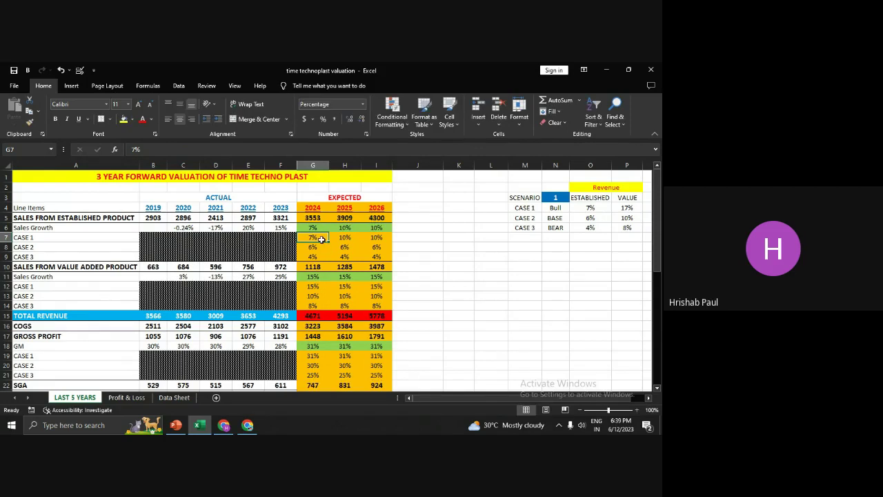
drag(333, 242, 378, 241)
- Set the Case 1 value-added product sales growth for 2024 to 17% and copy it across to 2025 and 2026
scroll(378, 296, down, 1)
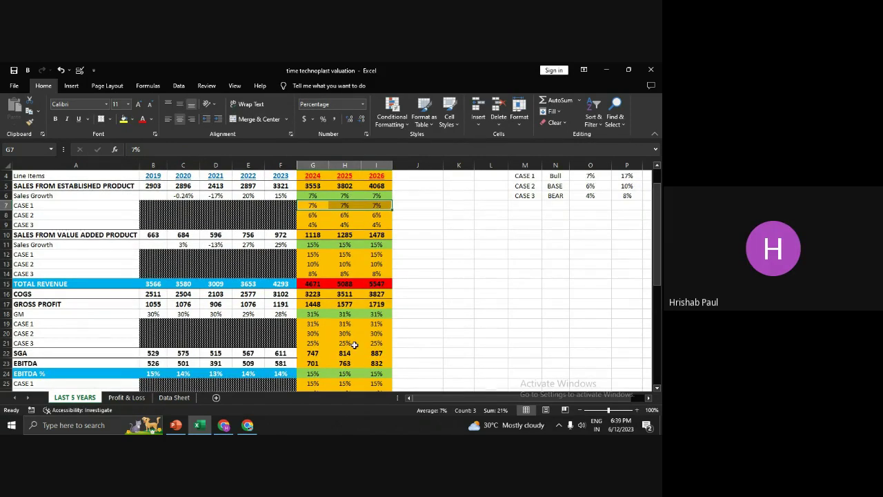
click(313, 255)
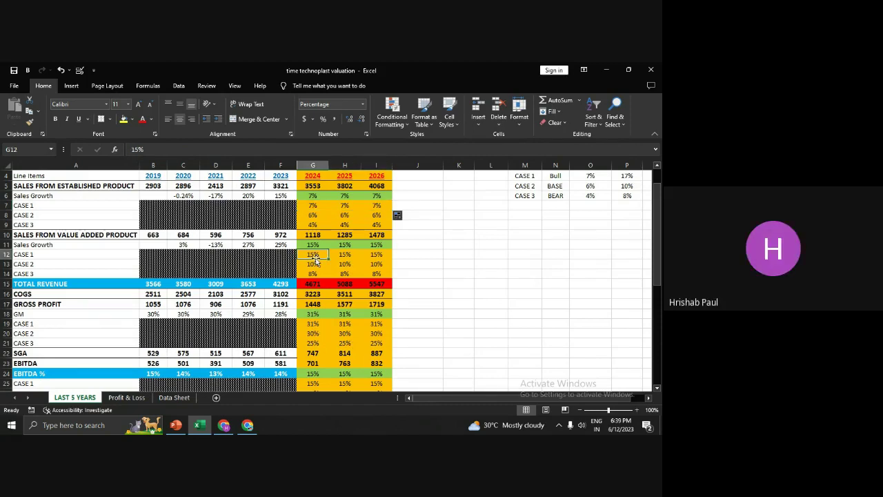
text(17)
key(Return)
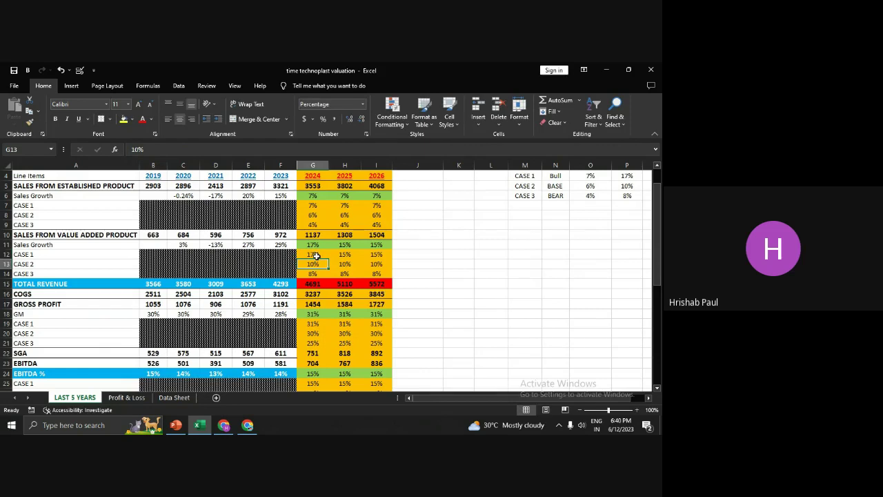
click(316, 256)
drag(329, 260, 379, 260)
- Check the recalculated share price returns for 2024 and 2025
scroll(454, 296, down, 3)
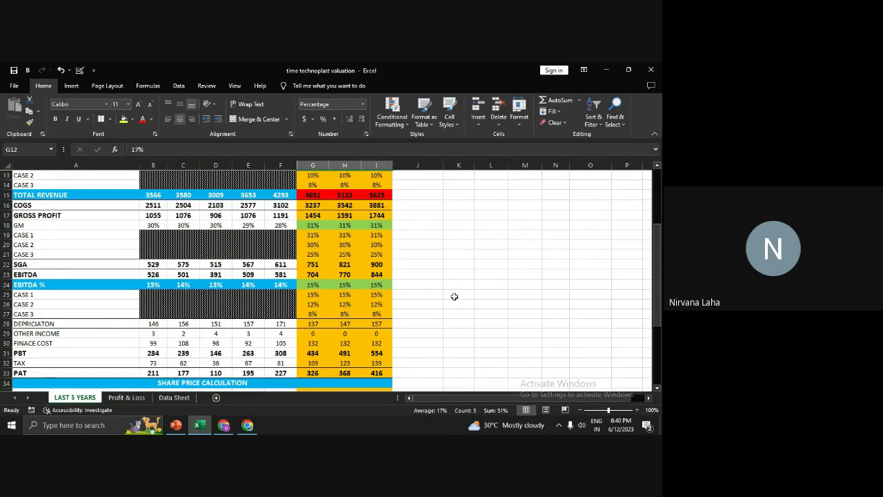
scroll(454, 296, down, 4)
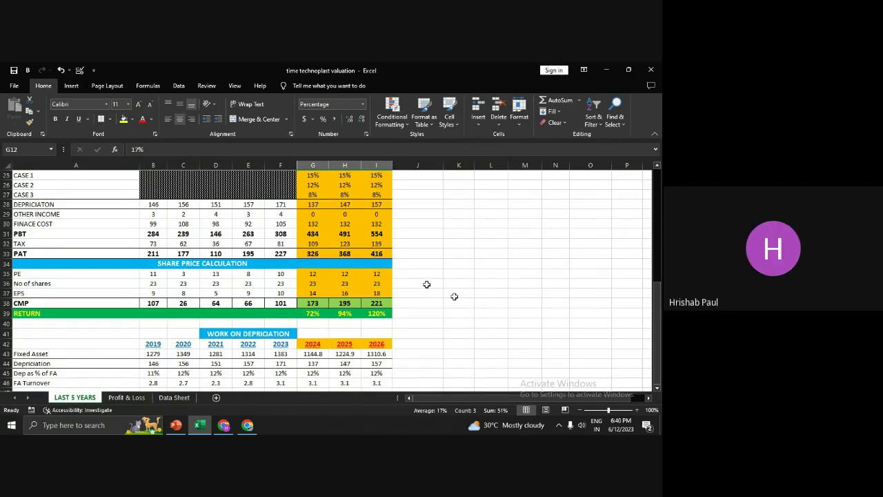
click(316, 321)
click(346, 314)
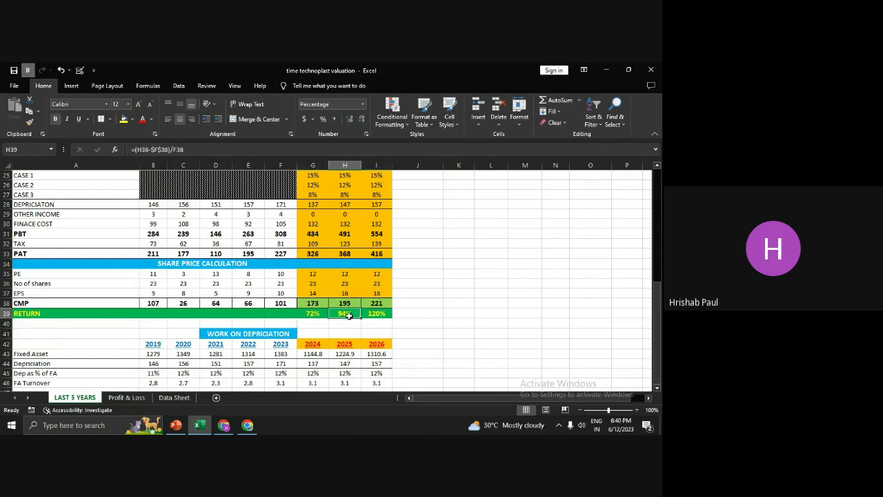
- Inspect the 2025 share price return formula, then review the projected profit, margin and revenue rows up to the scenario table
double_click(347, 314)
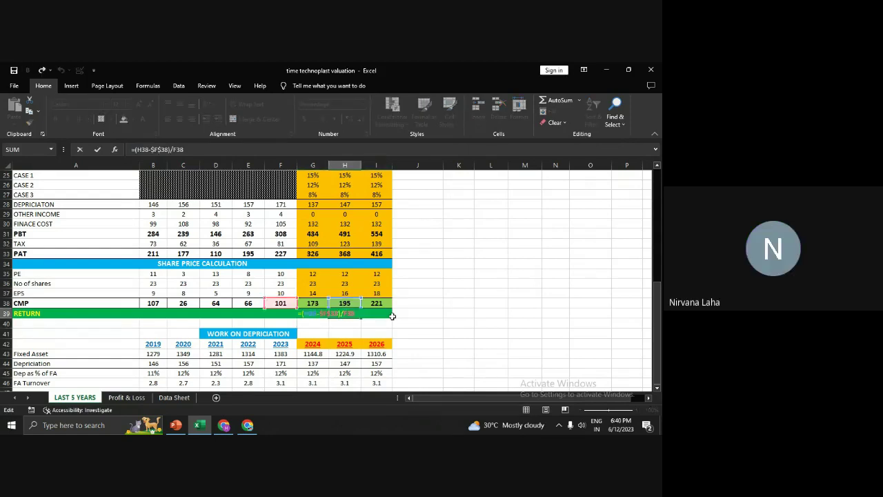
key(Return)
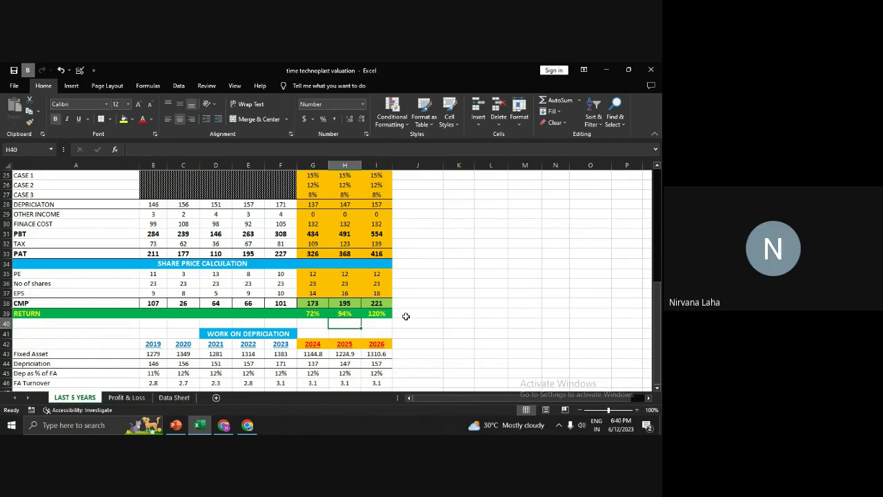
scroll(406, 315, up, 2)
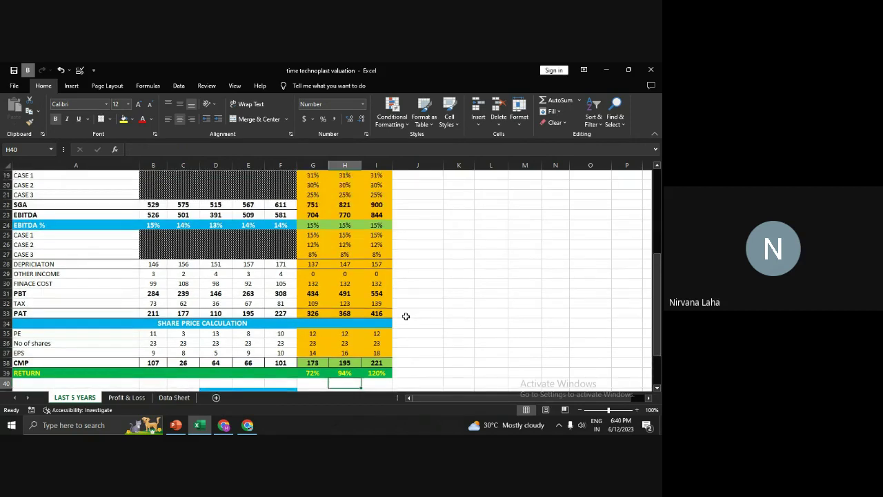
scroll(405, 316, up, 2)
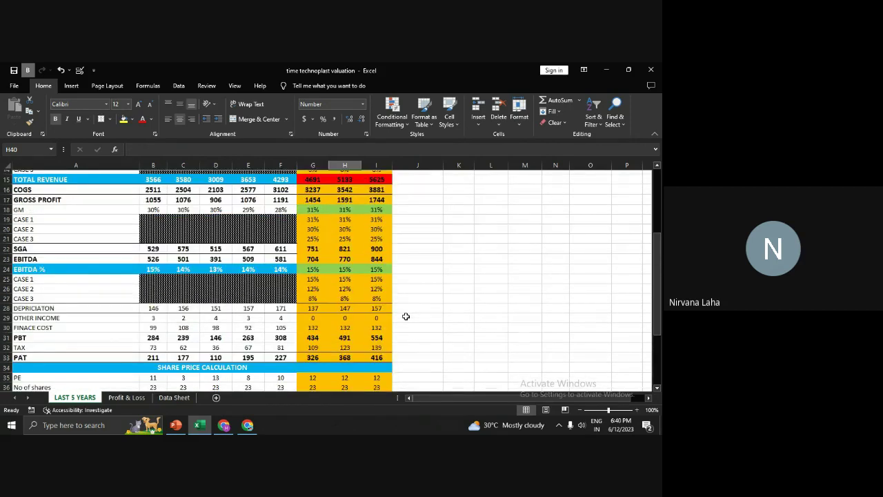
scroll(406, 316, up, 2)
scroll(406, 316, up, 2)
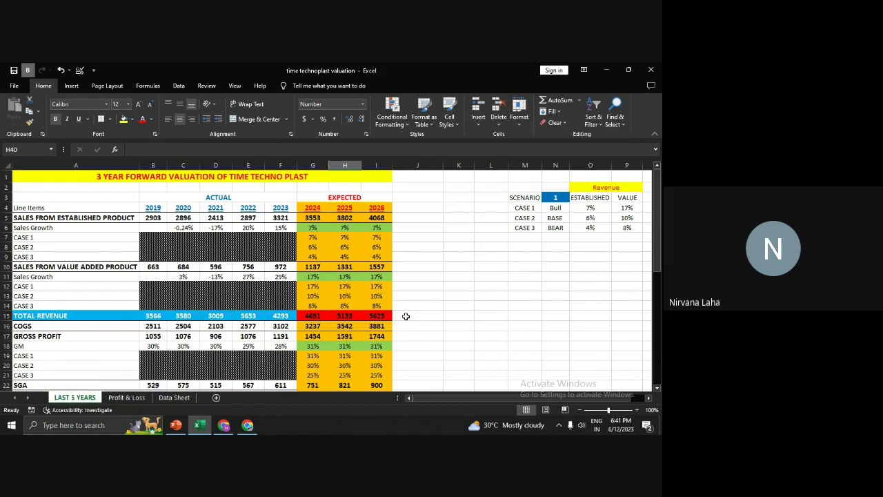
- Switch to the Google Meet call and stop presenting the screen
click(176, 424)
click(223, 425)
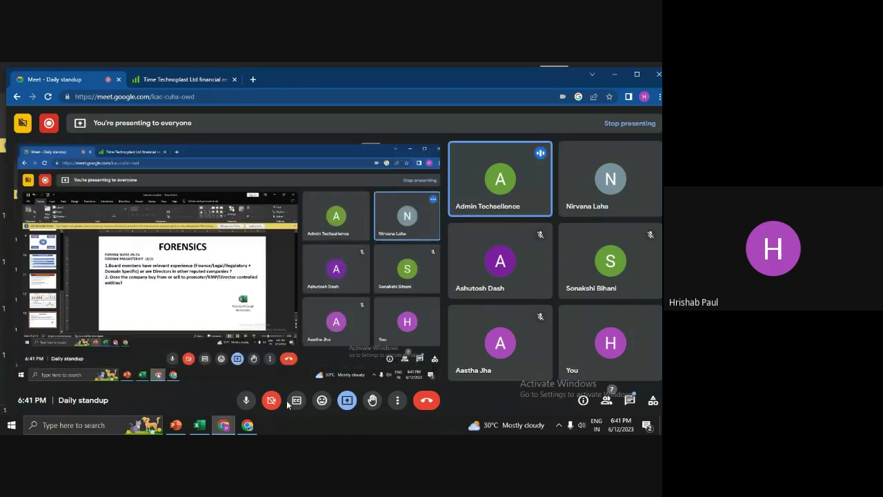
click(348, 403)
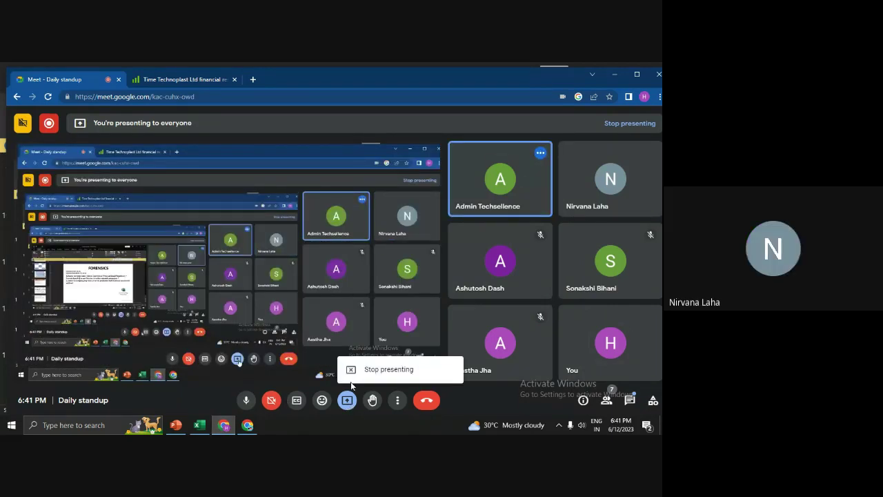
click(376, 370)
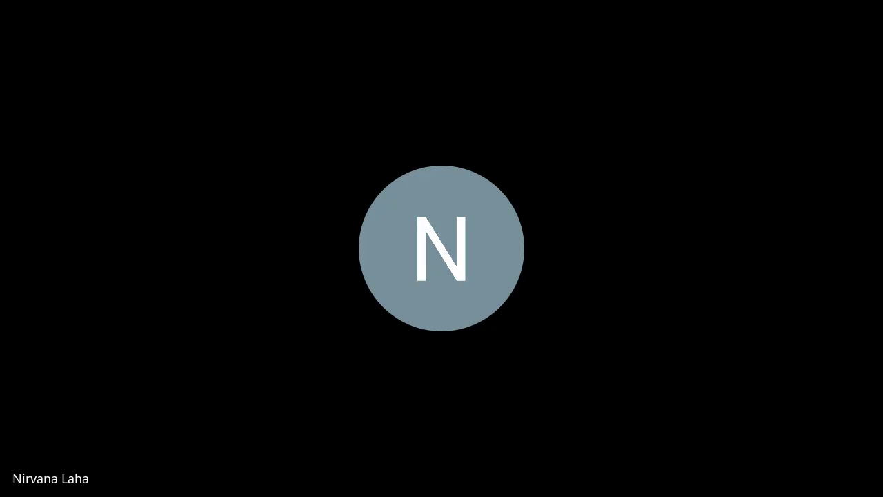